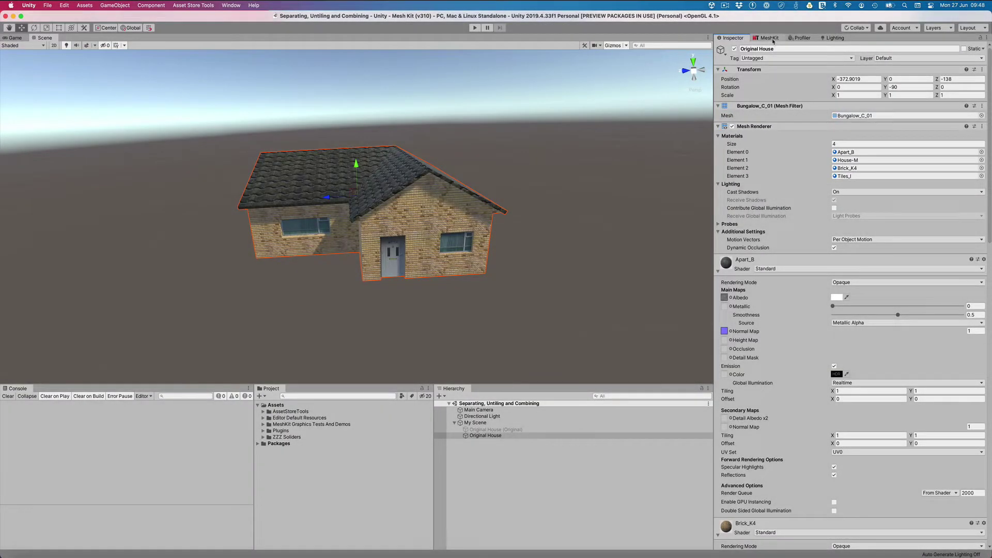
# Try to set up MeshKit's Combine Meshes With Atlasing on the selected Original House.
pyautogui.click(769, 38)
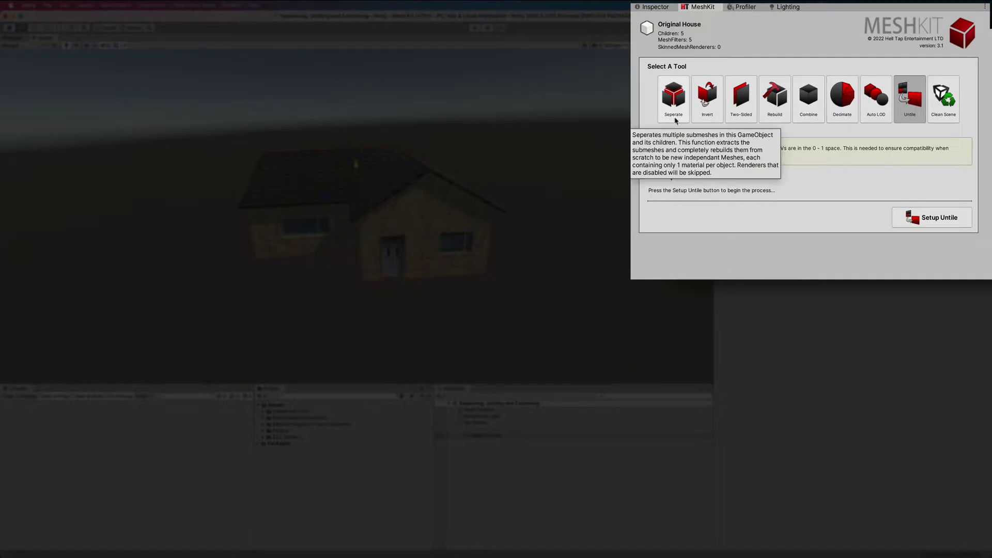
pyautogui.click(803, 115)
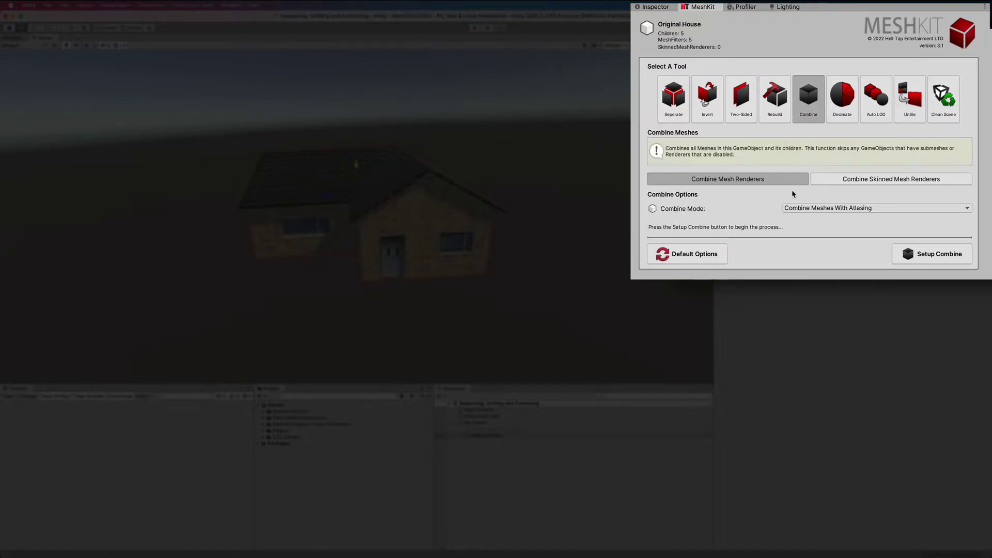
pyautogui.click(814, 208)
pyautogui.click(741, 206)
pyautogui.click(820, 210)
pyautogui.click(819, 211)
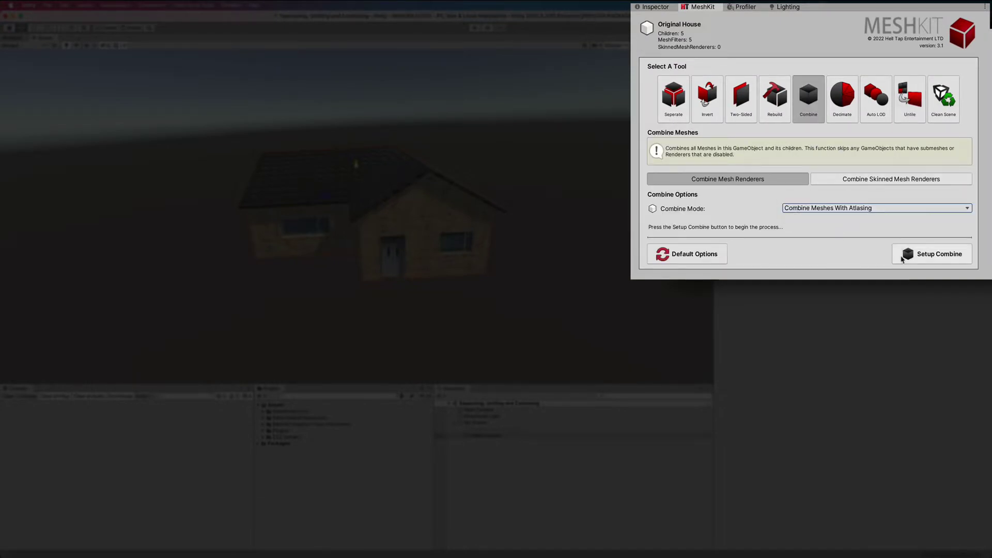
pyautogui.click(926, 254)
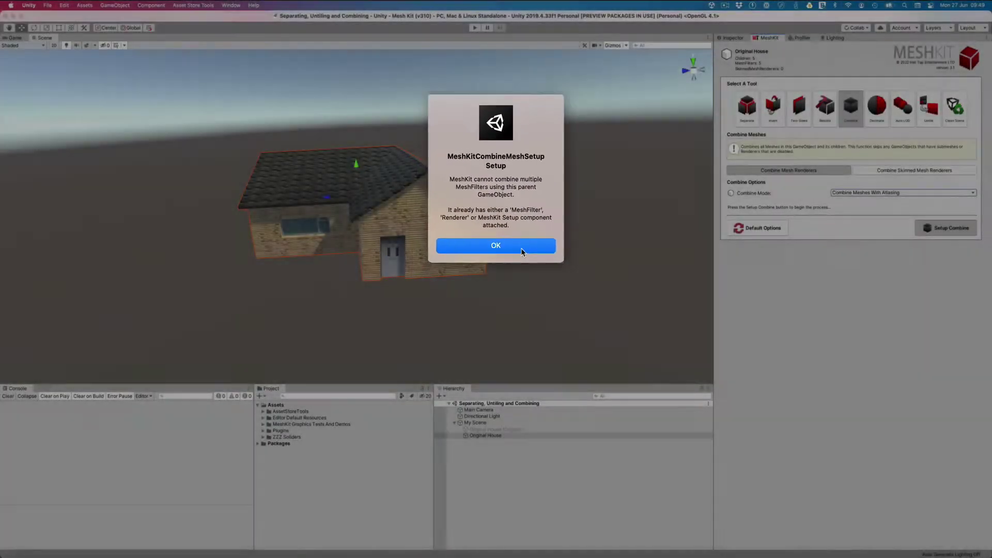
pyautogui.click(521, 247)
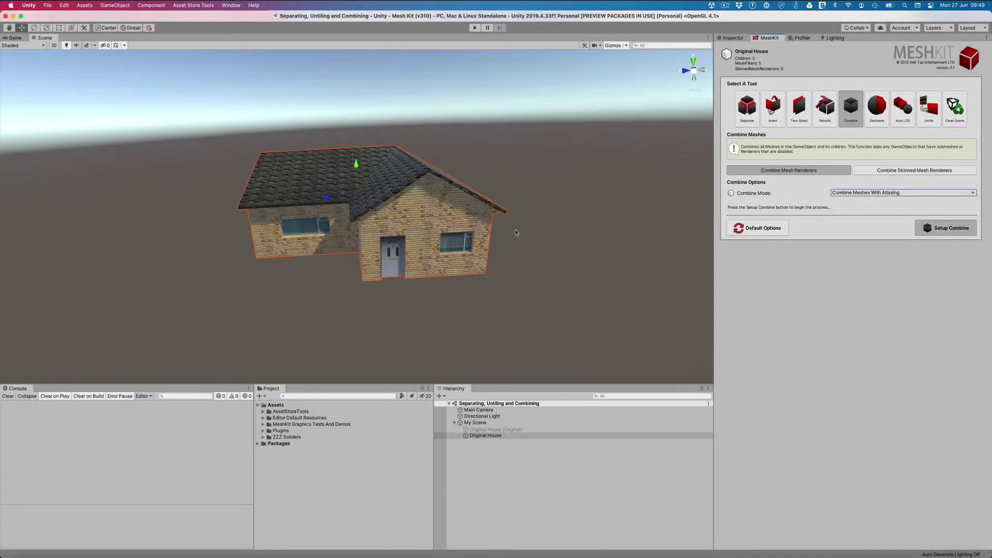
# Separate the mesh renderers of Original House into independent single-material meshes with MeshKit.
pyautogui.click(747, 108)
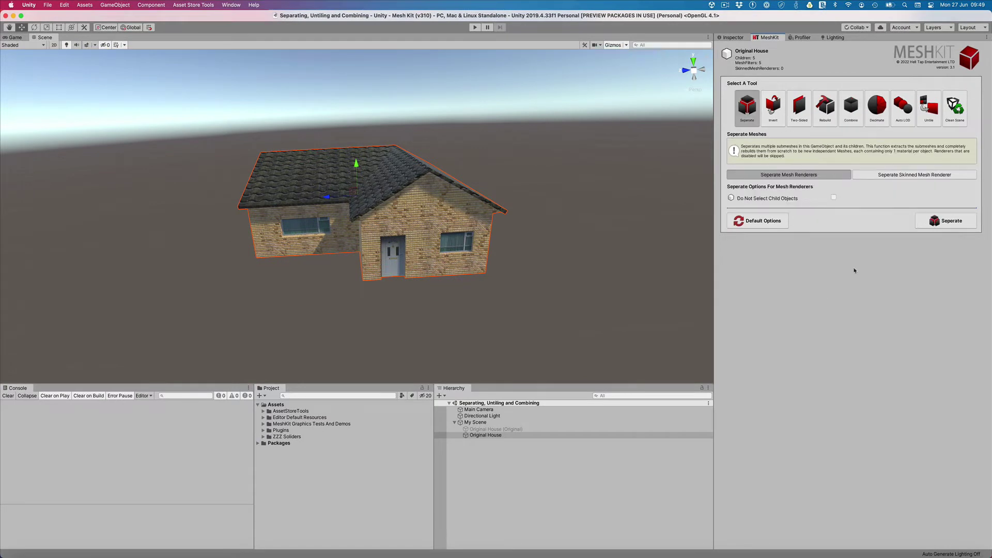
pyautogui.click(940, 217)
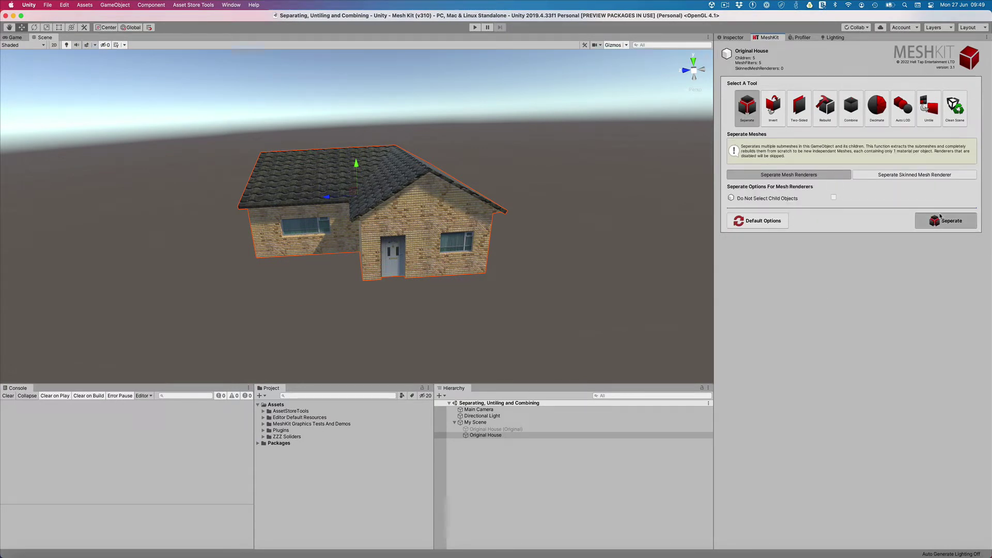
pyautogui.click(531, 205)
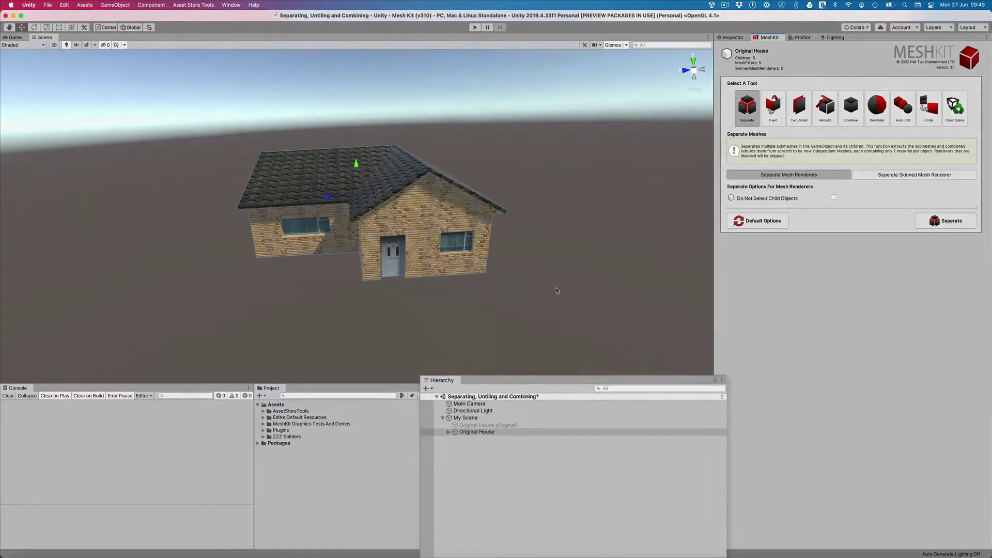
# Inspect the separated child meshes under Original House and their materials, test-moving the brick wall piece sideways.
pyautogui.click(448, 432)
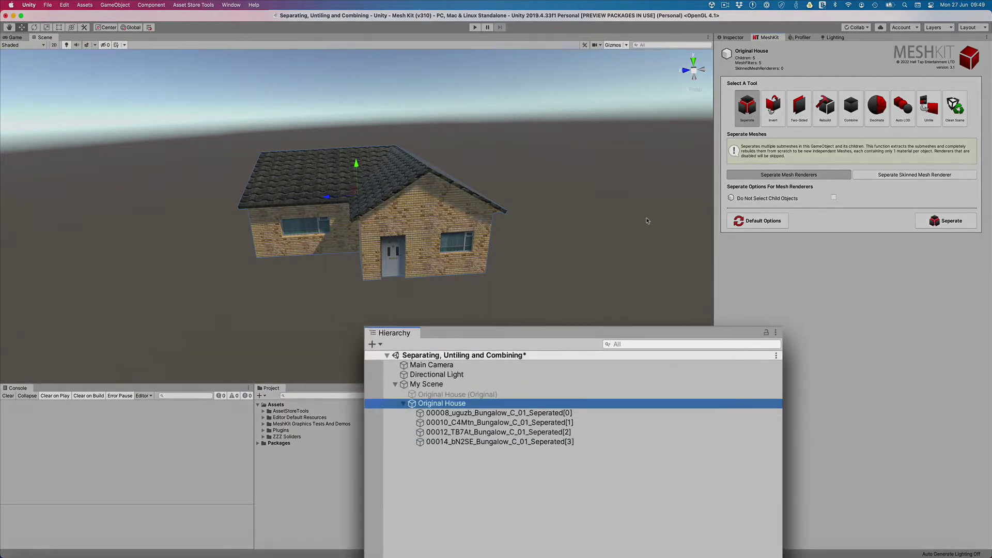
pyautogui.click(732, 39)
pyautogui.click(493, 413)
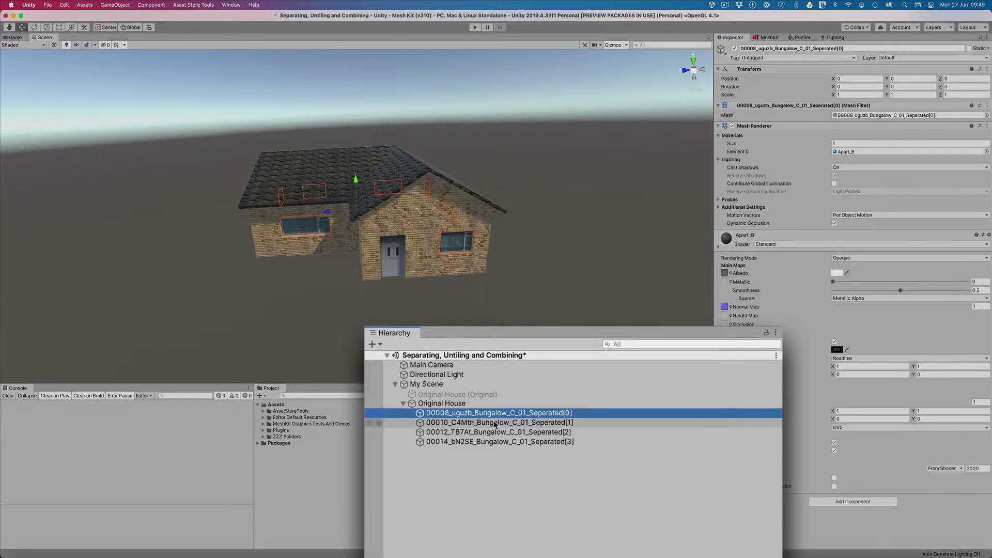
pyautogui.click(494, 423)
pyautogui.click(495, 431)
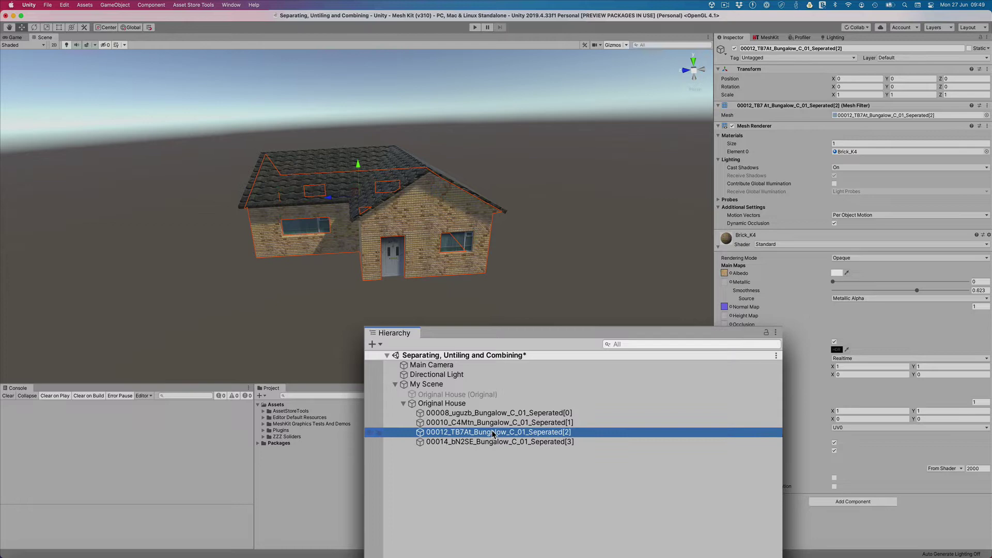
pyautogui.click(307, 188)
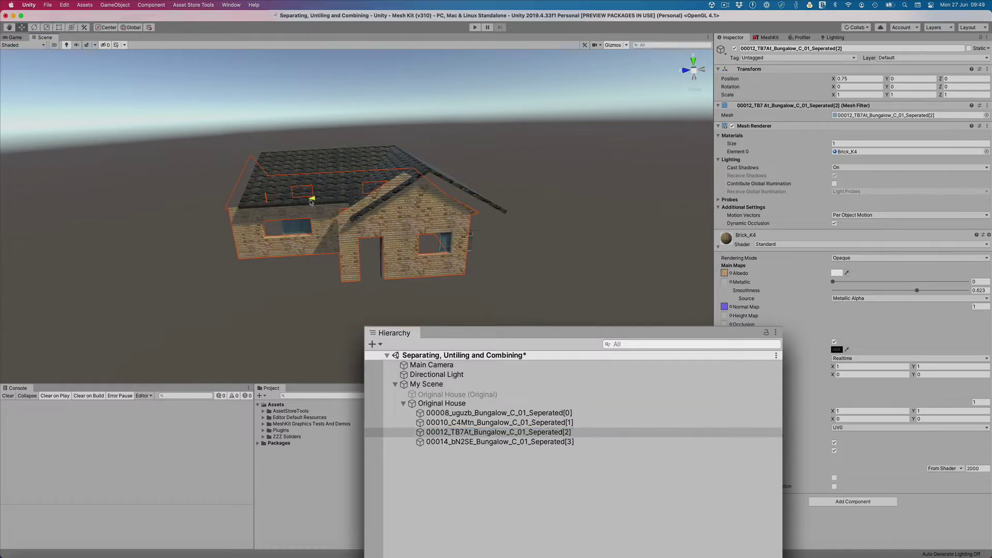
pyautogui.click(552, 443)
pyautogui.scroll(3, 562, 284)
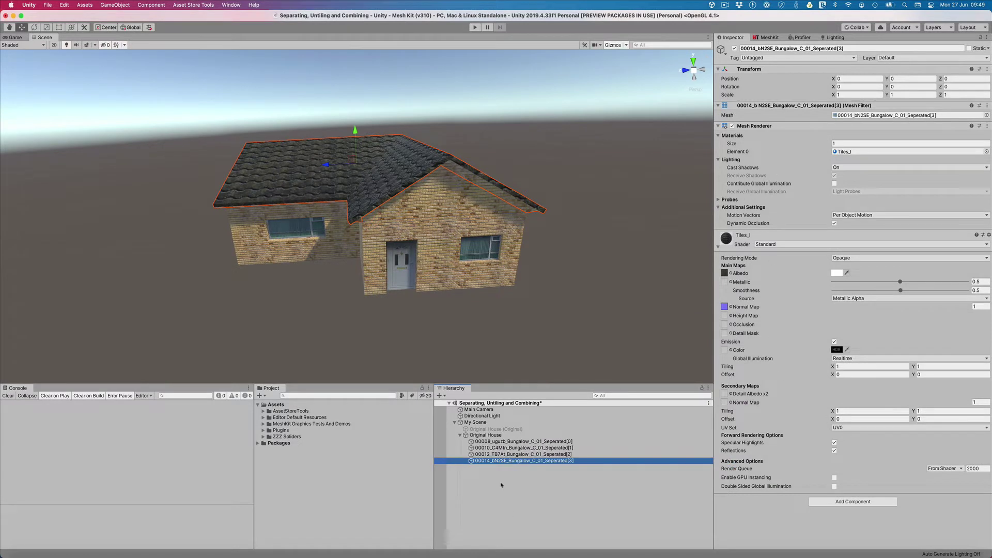
# Try to set up combining with atlasing on the separated Original House parent object.
pyautogui.click(485, 435)
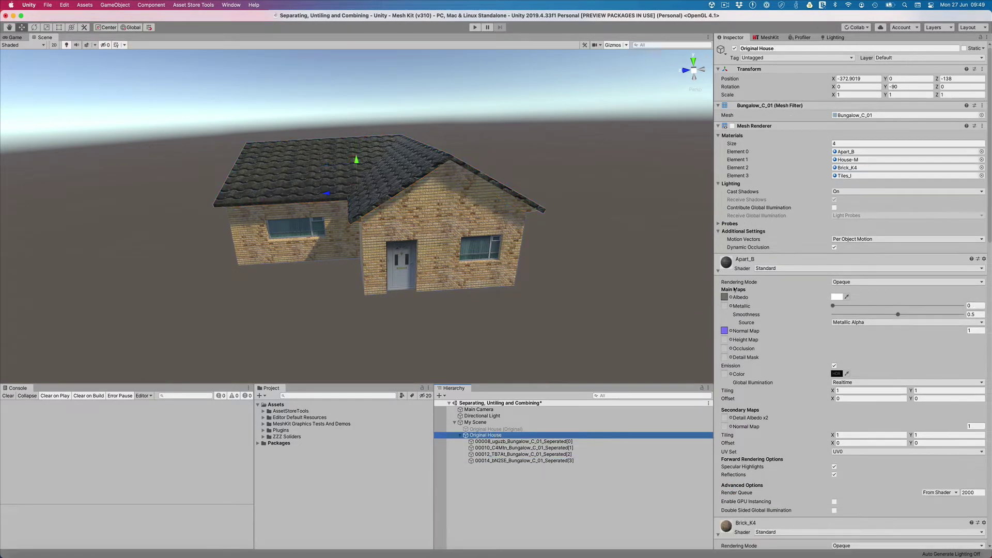
pyautogui.click(767, 38)
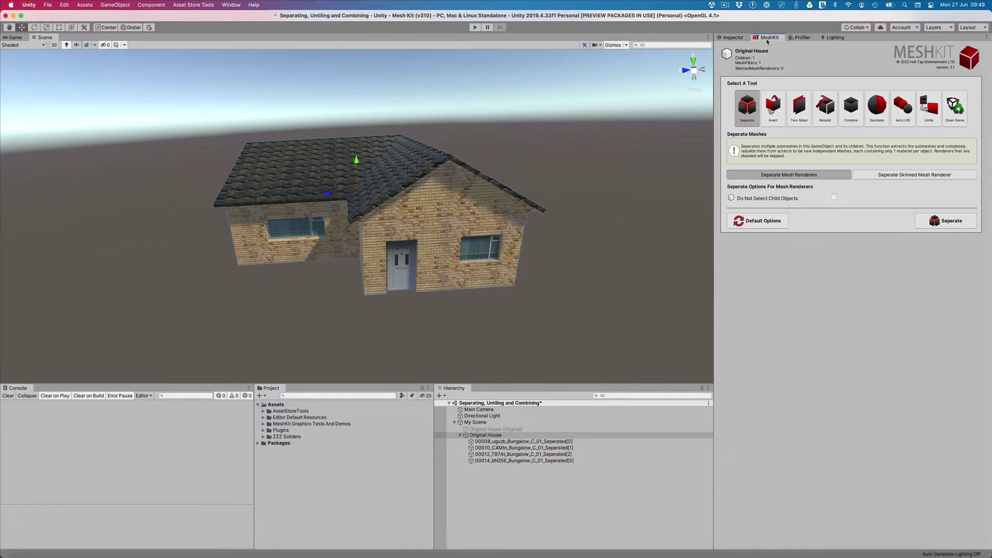
pyautogui.click(851, 107)
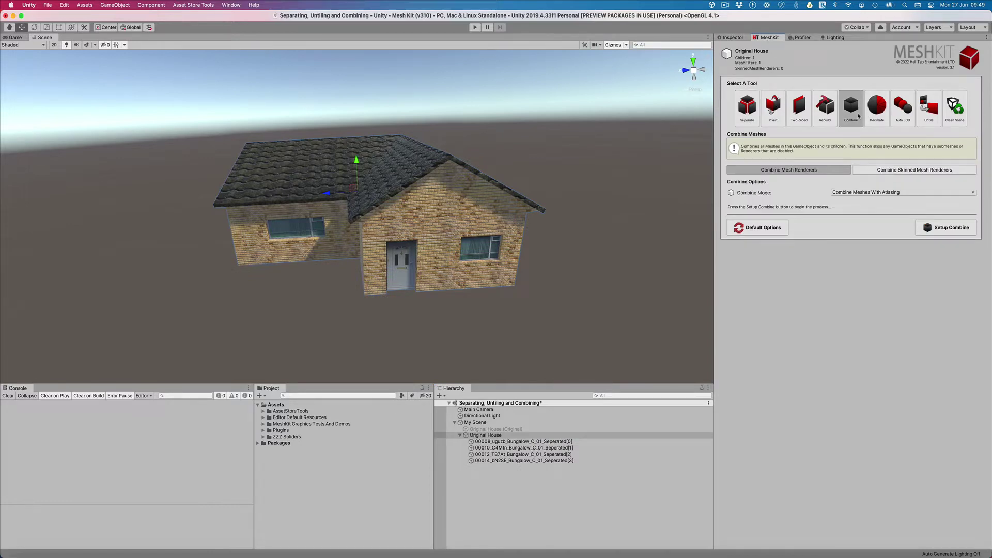
pyautogui.click(942, 229)
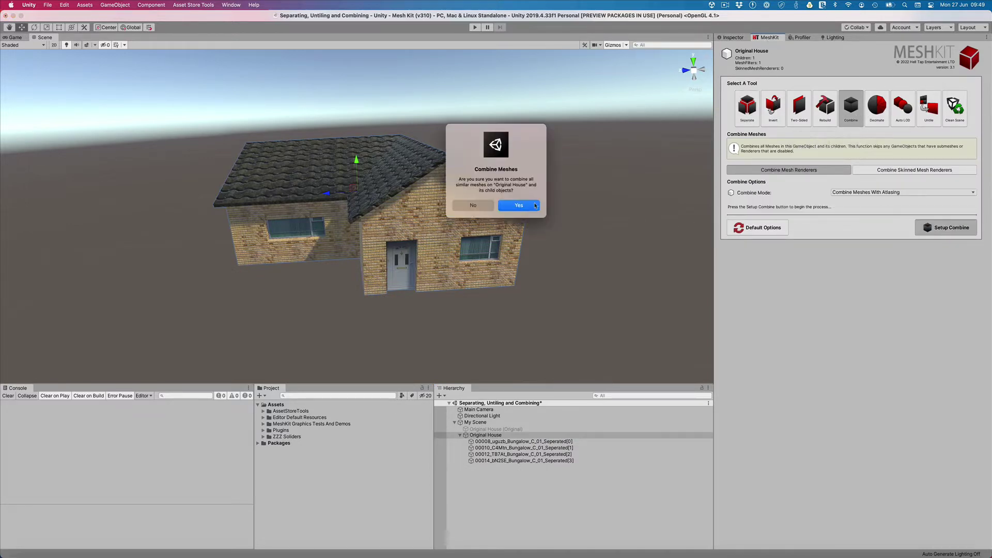
pyautogui.click(519, 206)
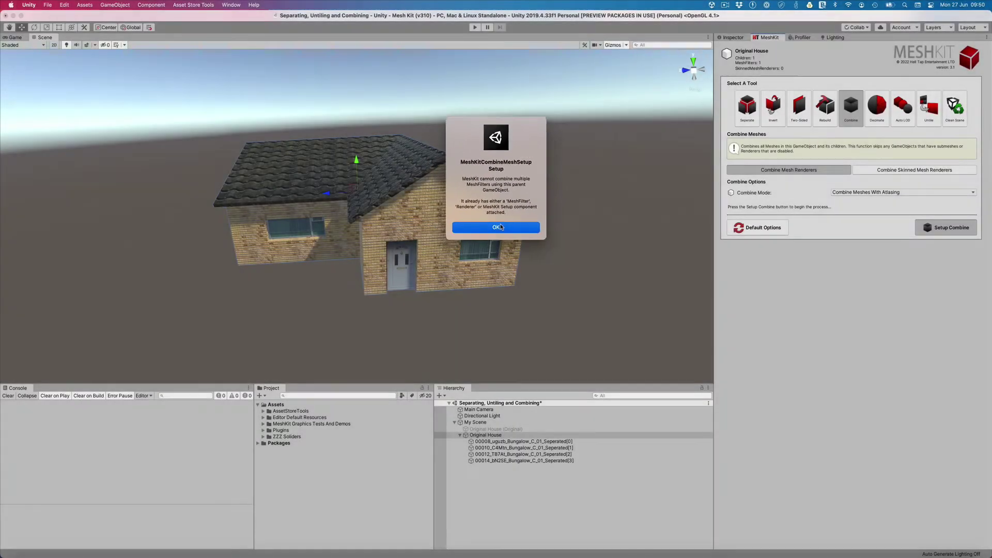
pyautogui.click(505, 274)
# Remove the Mesh Renderer and Mesh Filter components from the Original House parent.
pyautogui.click(744, 39)
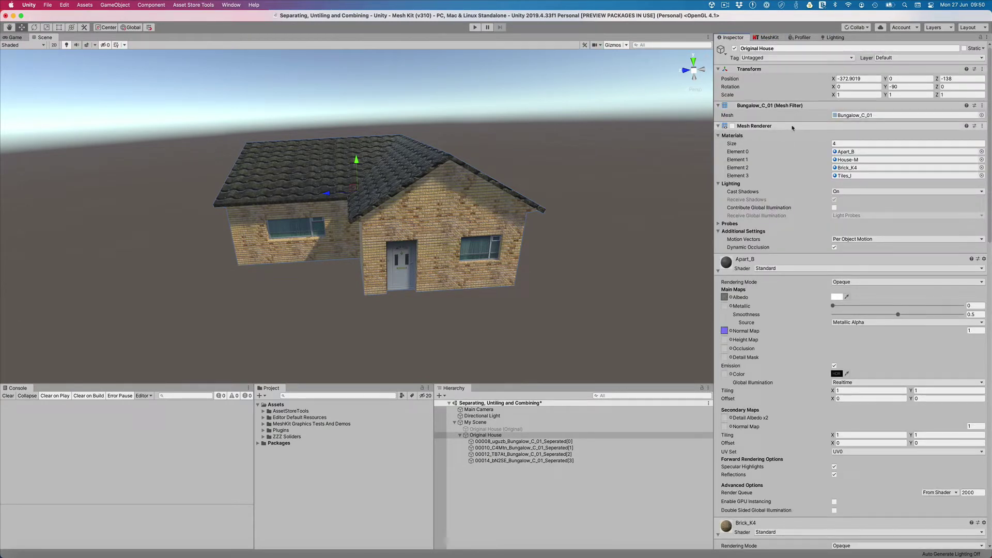
pyautogui.rightClick(762, 127)
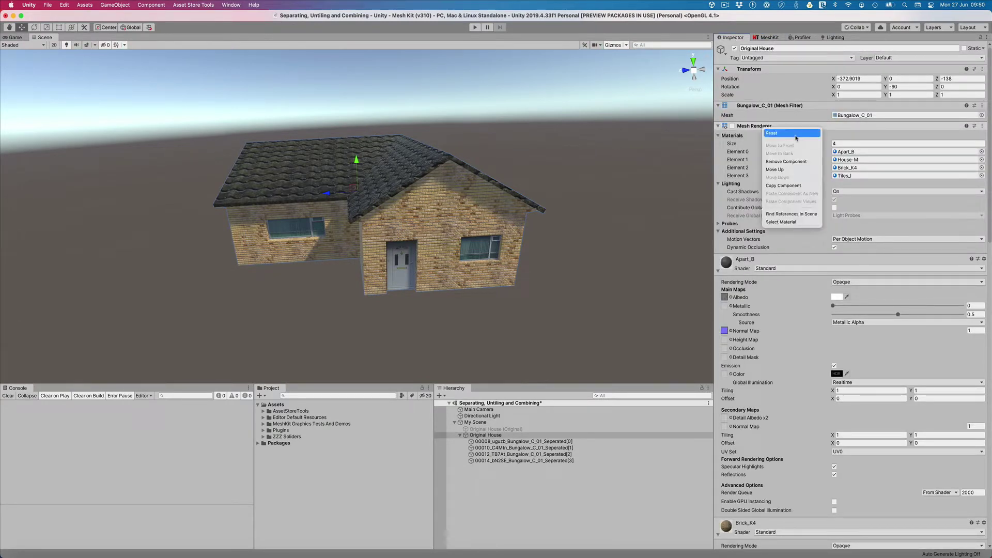
pyautogui.click(795, 162)
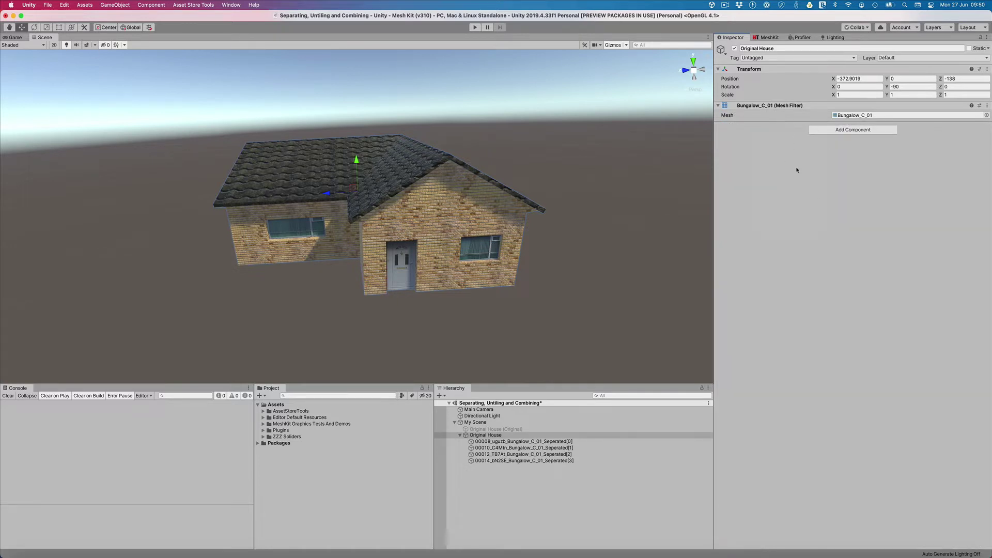
pyautogui.rightClick(785, 105)
pyautogui.click(811, 140)
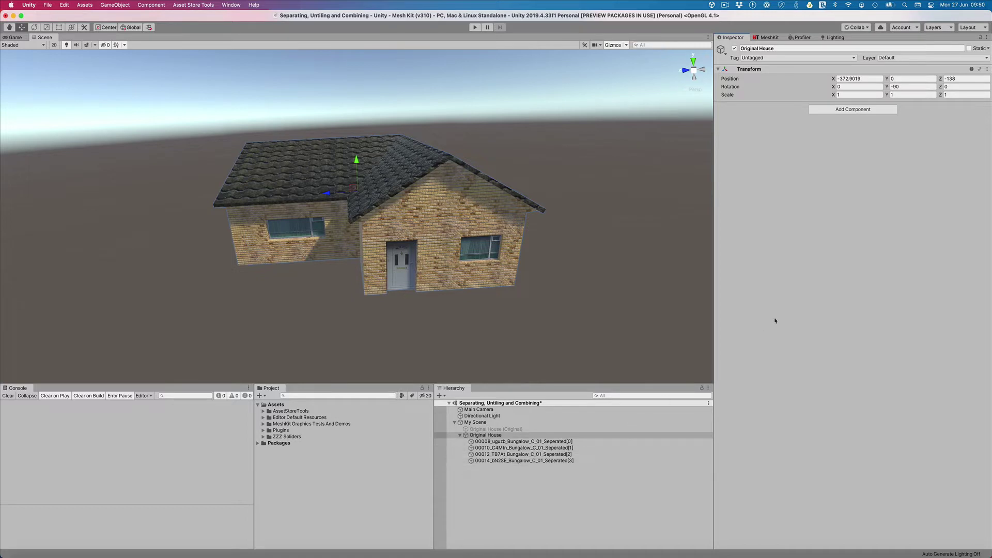
# Set up MeshKit's Combine for all meshes in Original House and its child objects.
pyautogui.click(767, 37)
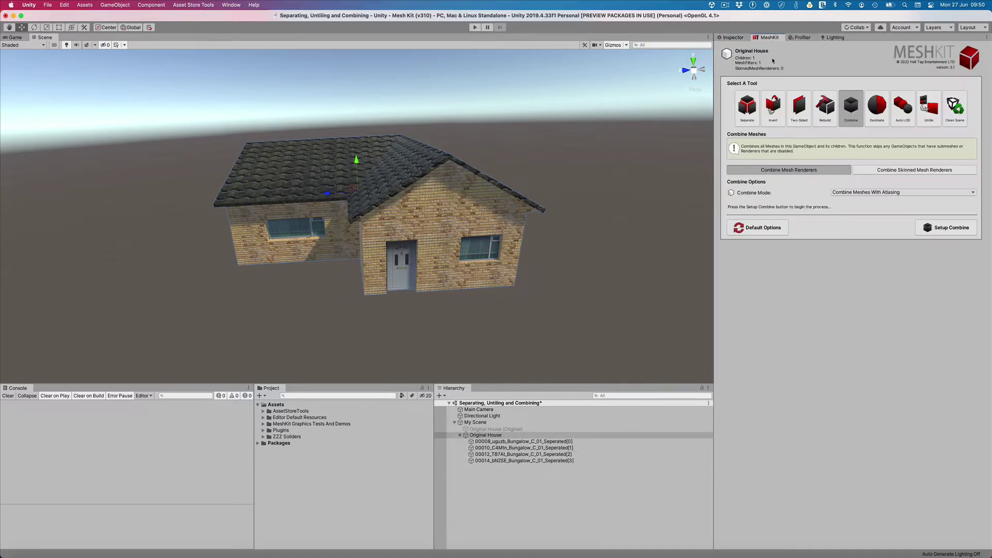
pyautogui.click(947, 234)
pyautogui.click(526, 207)
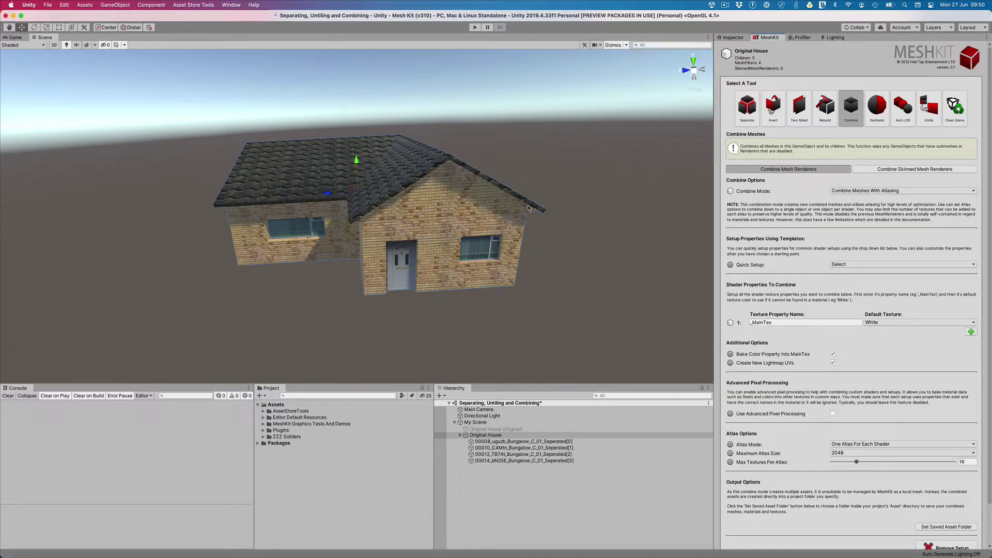
# Keep the combine mode at Combine Meshes With Atlasing and apply the Standard Shader quick setup template.
pyautogui.scroll(-2, 812, 225)
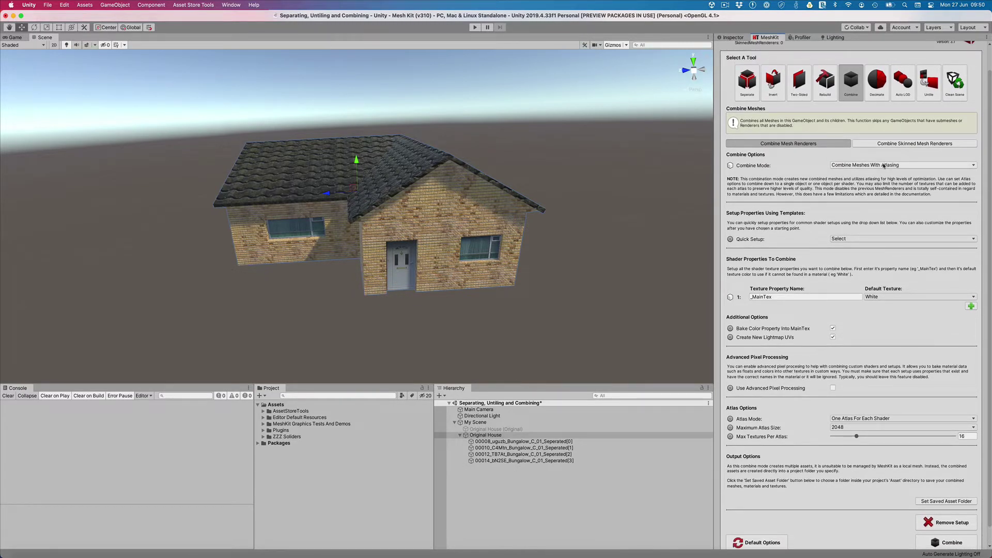
pyautogui.click(883, 165)
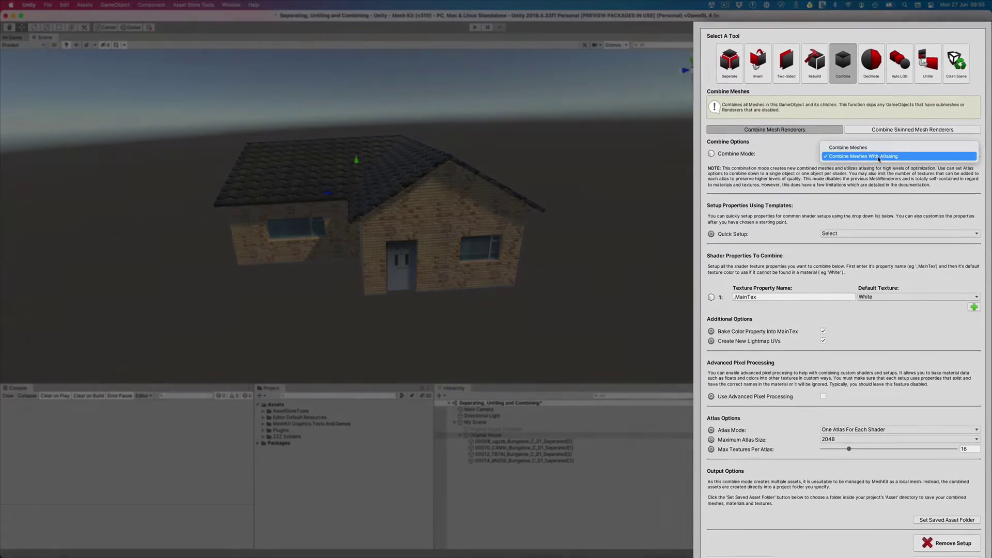
pyautogui.click(883, 160)
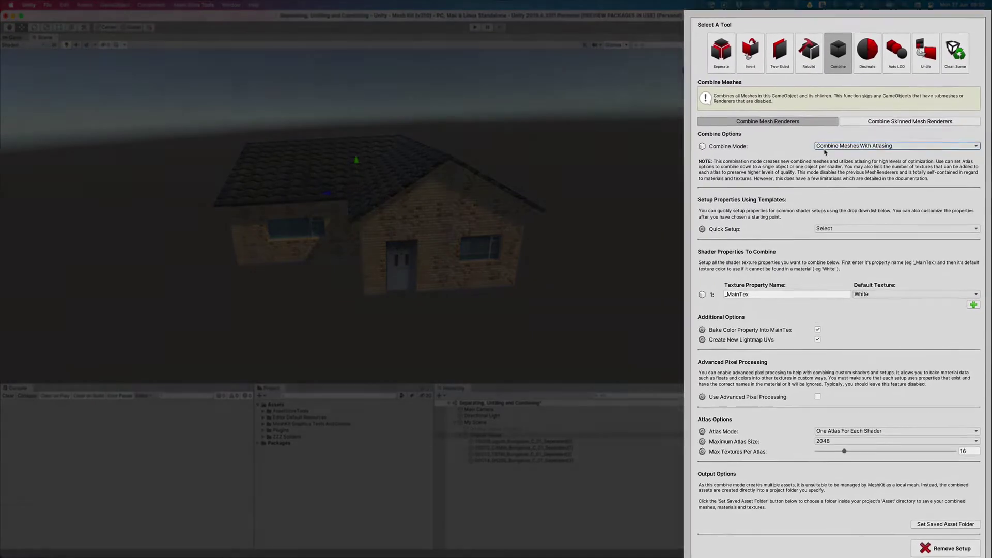
pyautogui.click(837, 224)
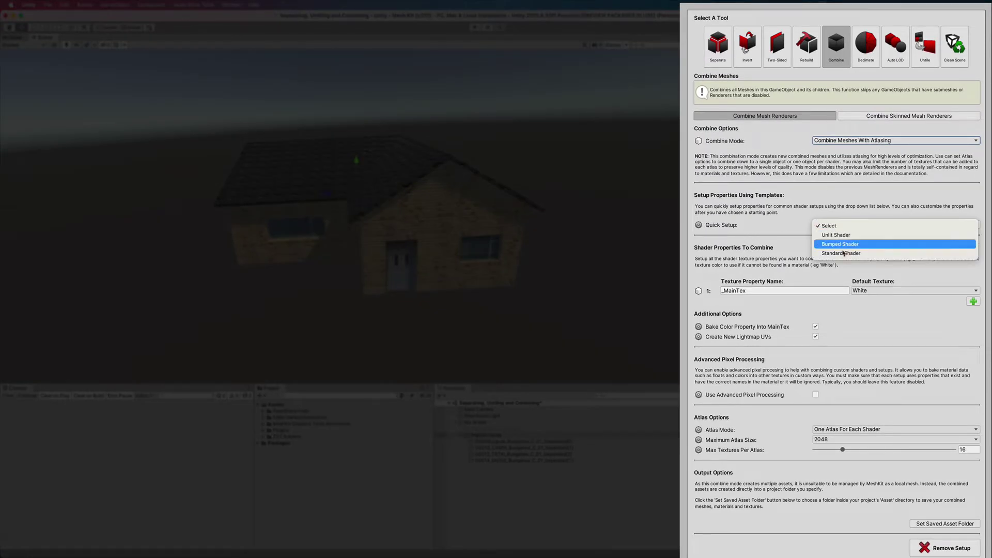
pyautogui.click(843, 253)
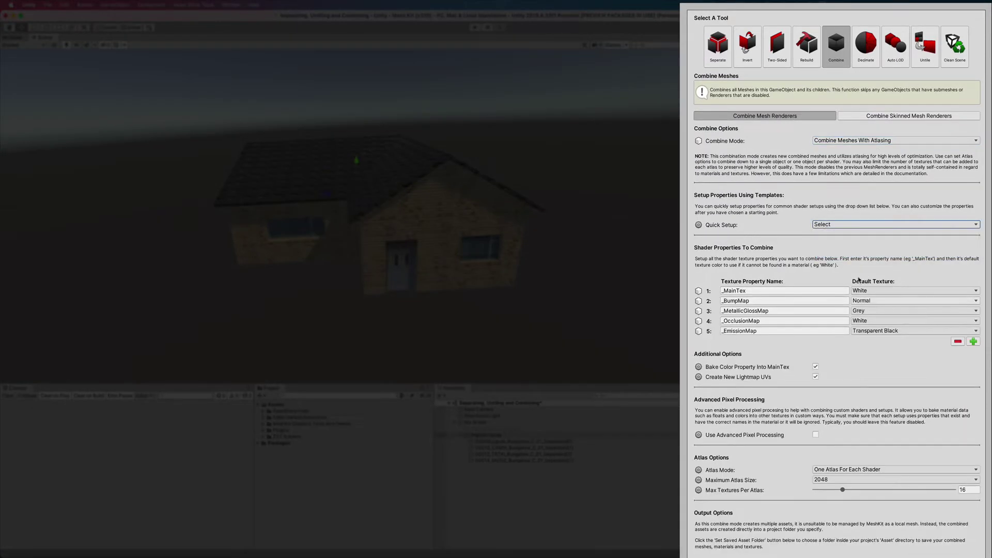
# Set the atlas mode to Force Standard Shader and the maximum atlas size to 8192.
pyautogui.scroll(-2, 749, 310)
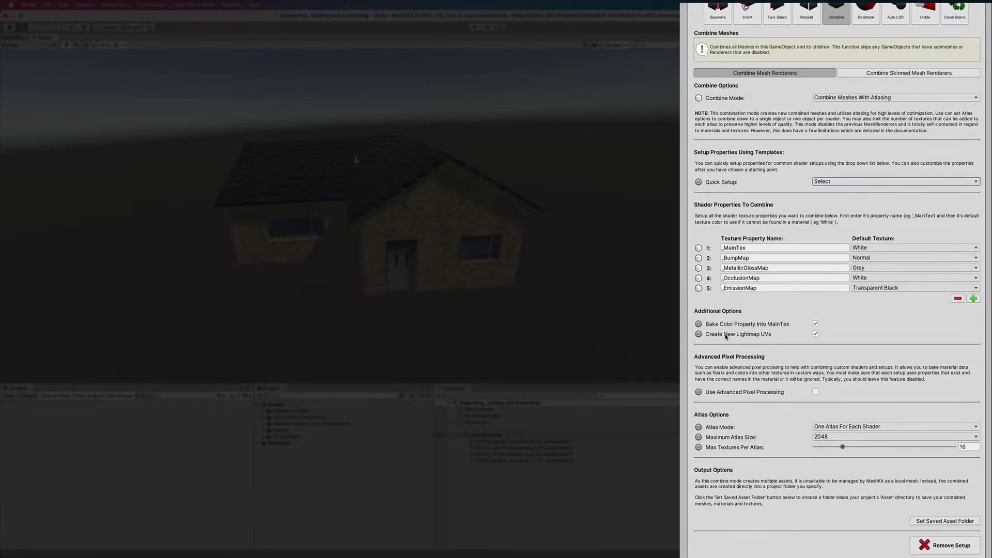
pyautogui.scroll(-1, 728, 372)
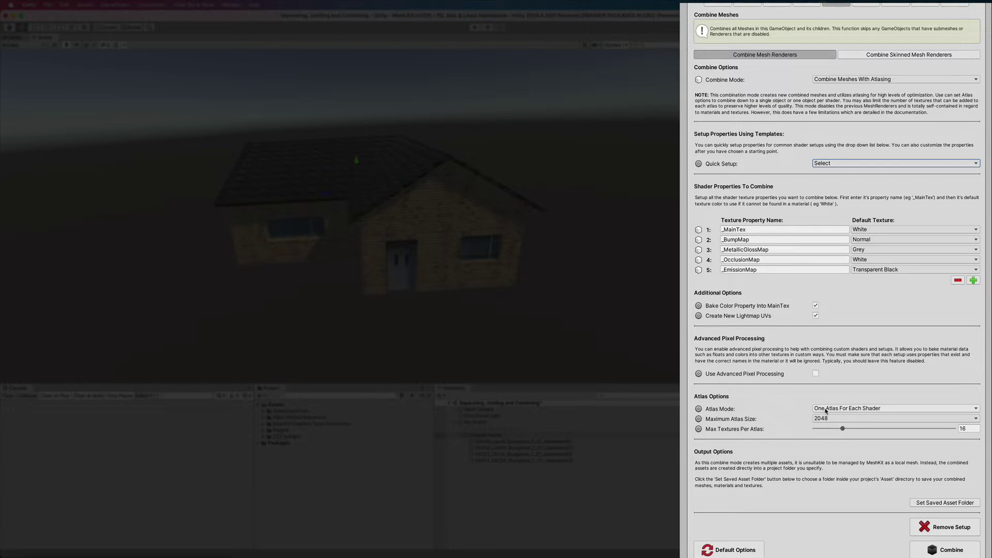
pyautogui.click(826, 410)
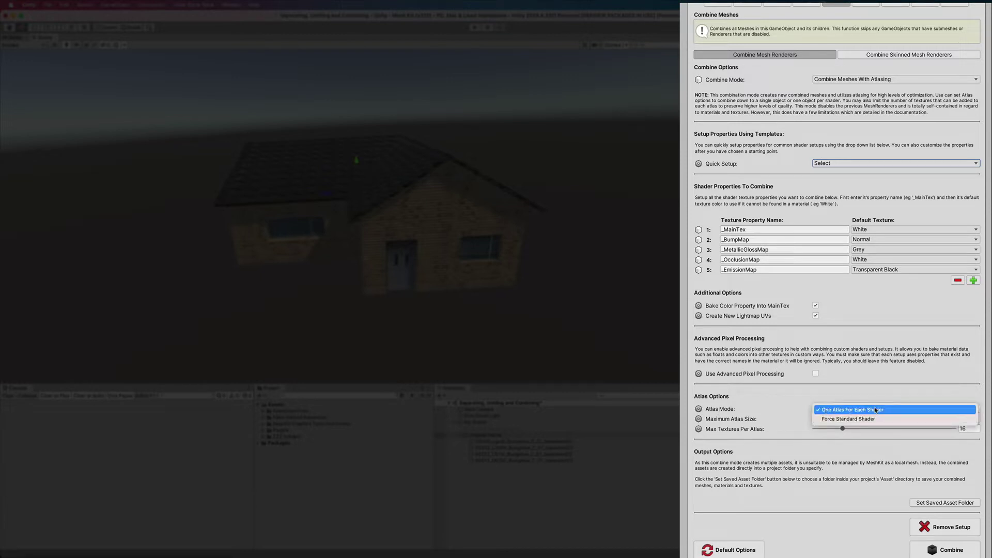
pyautogui.click(912, 419)
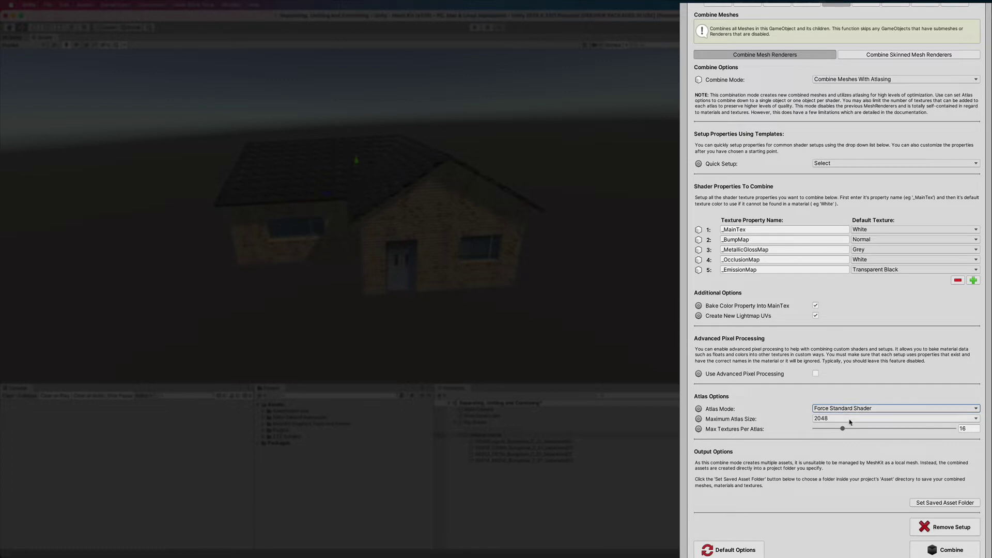
pyautogui.click(850, 421)
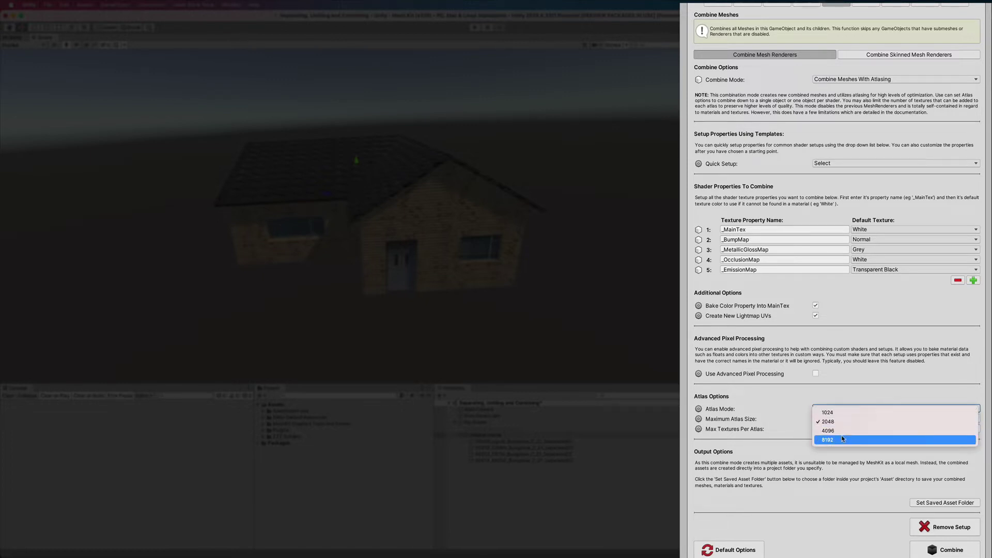
pyautogui.click(842, 439)
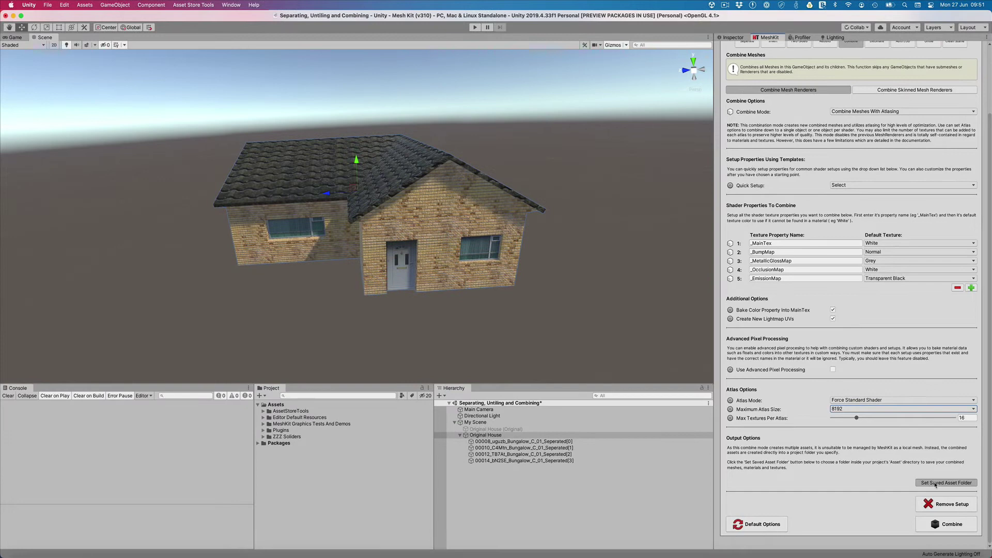
# Create a ZZZ Bungalow folder inside Assets, set it as the combine setup's saved asset folder, and show it in the project.
pyautogui.click(935, 484)
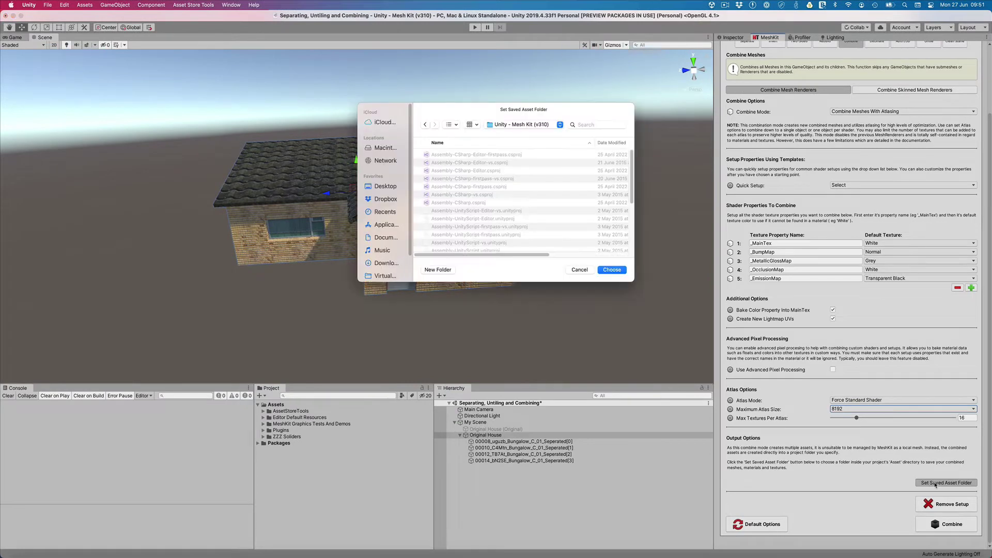
pyautogui.scroll(-3, 520, 161)
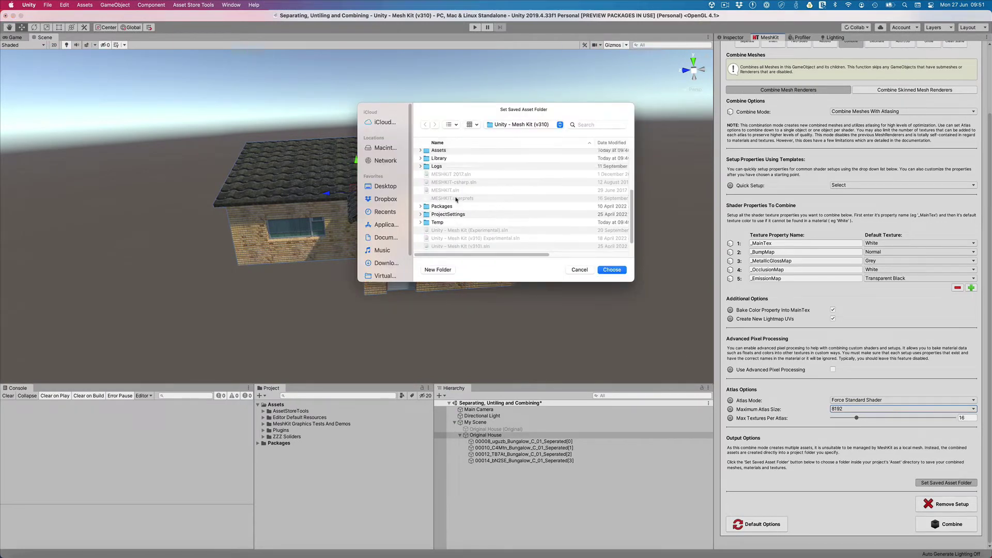
pyautogui.doubleClick(454, 201)
pyautogui.click(437, 270)
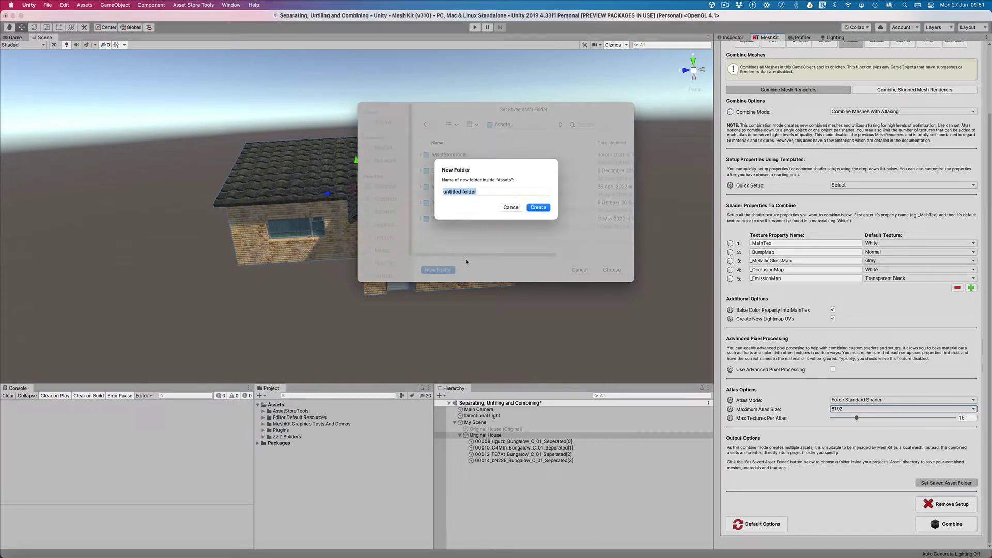
pyautogui.write('ZZZ Bungalow')
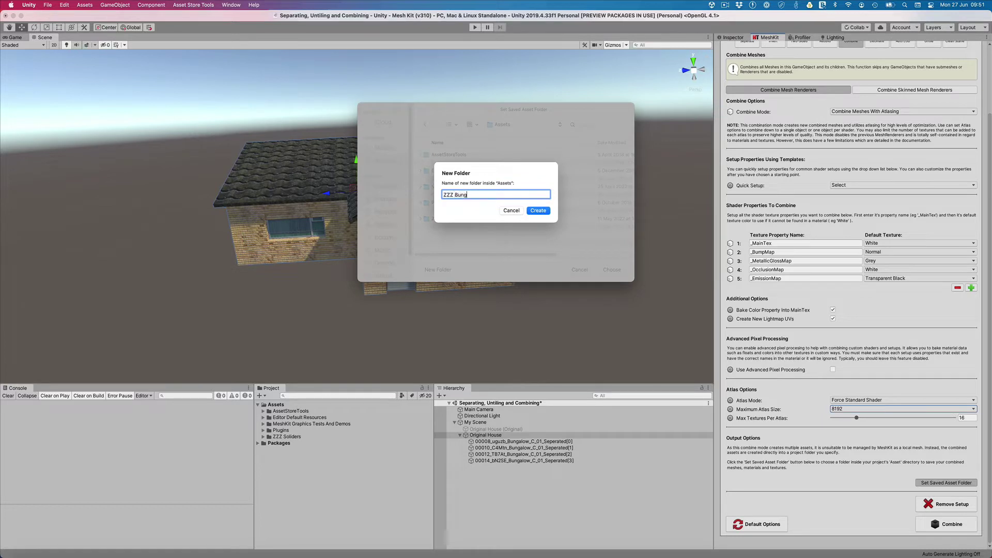
pyautogui.press('Return')
pyautogui.click(613, 270)
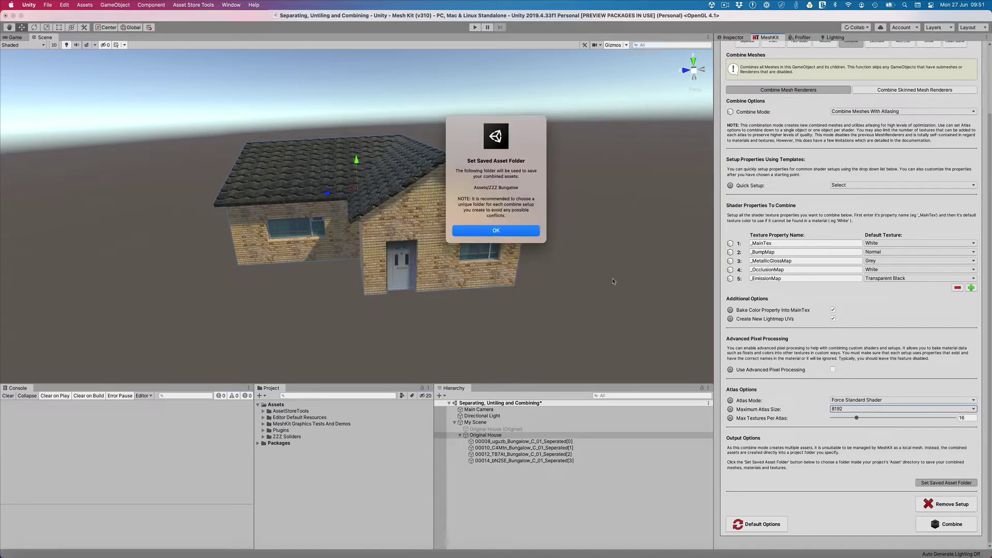
pyautogui.click(465, 231)
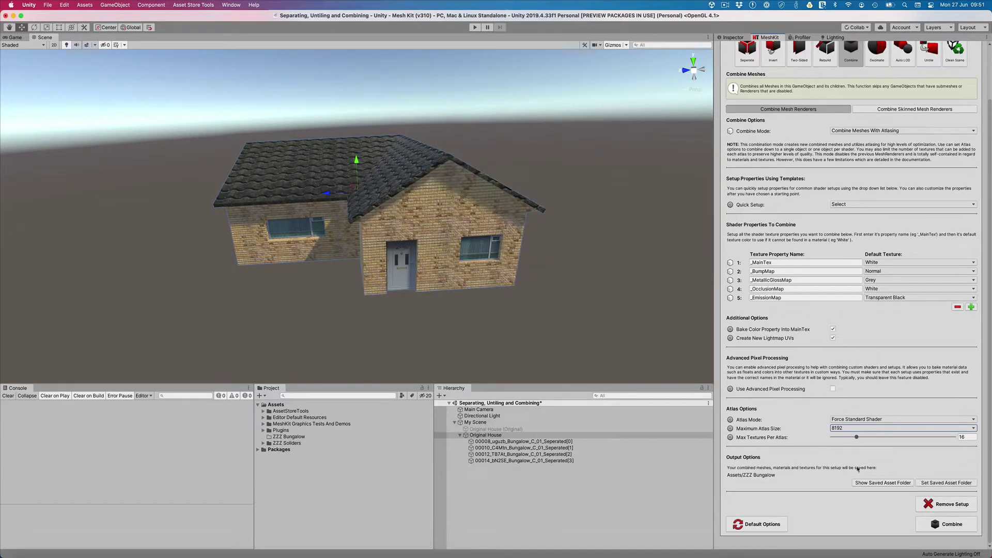
pyautogui.click(880, 483)
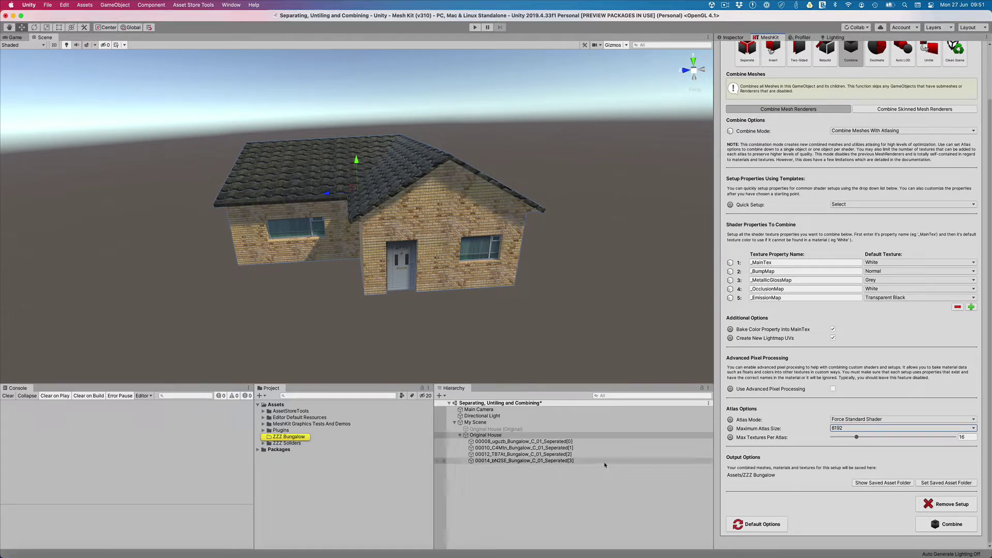
# Try to combine the meshes of Original House and its child objects.
pyautogui.click(940, 525)
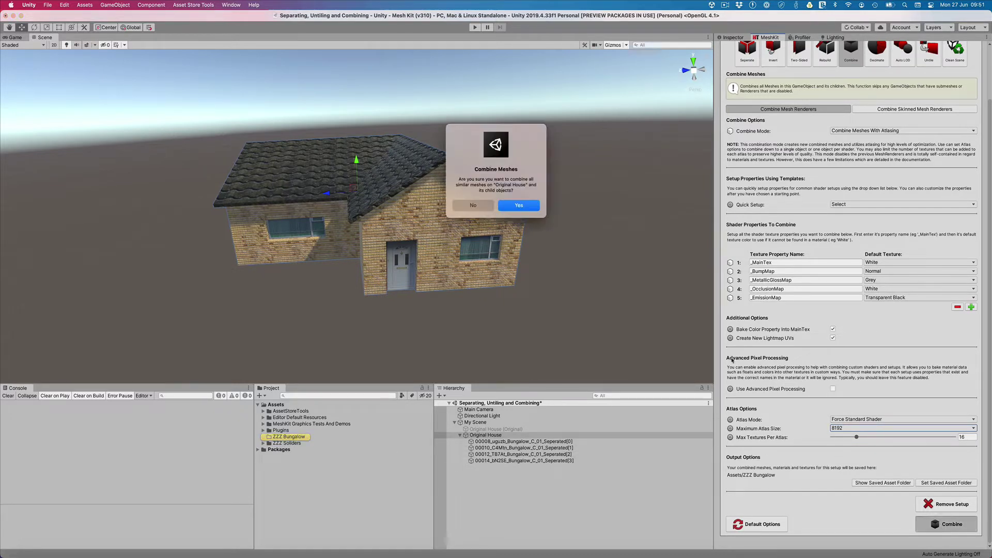
pyautogui.click(524, 204)
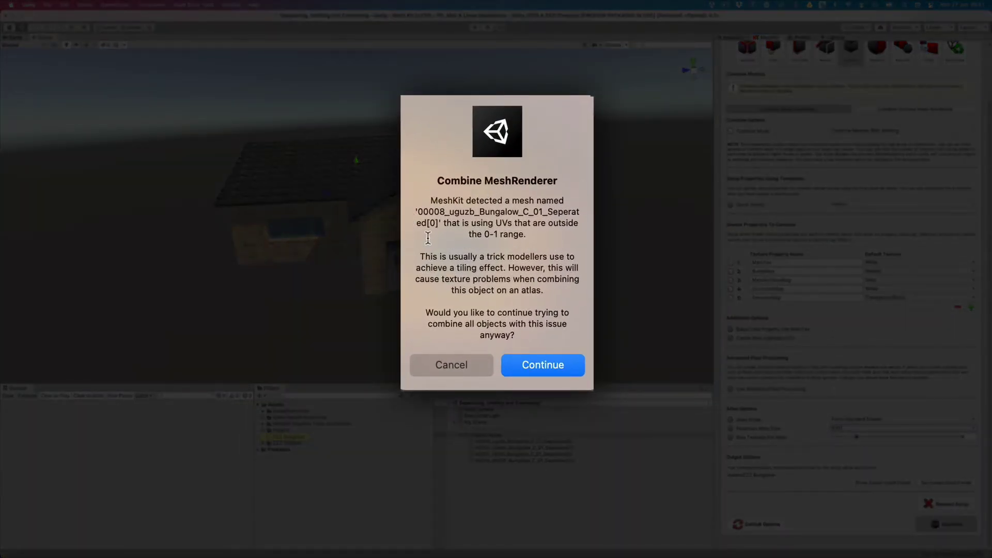
pyautogui.moveTo(438, 257); pyautogui.dragTo(418, 256)
pyautogui.click(563, 291)
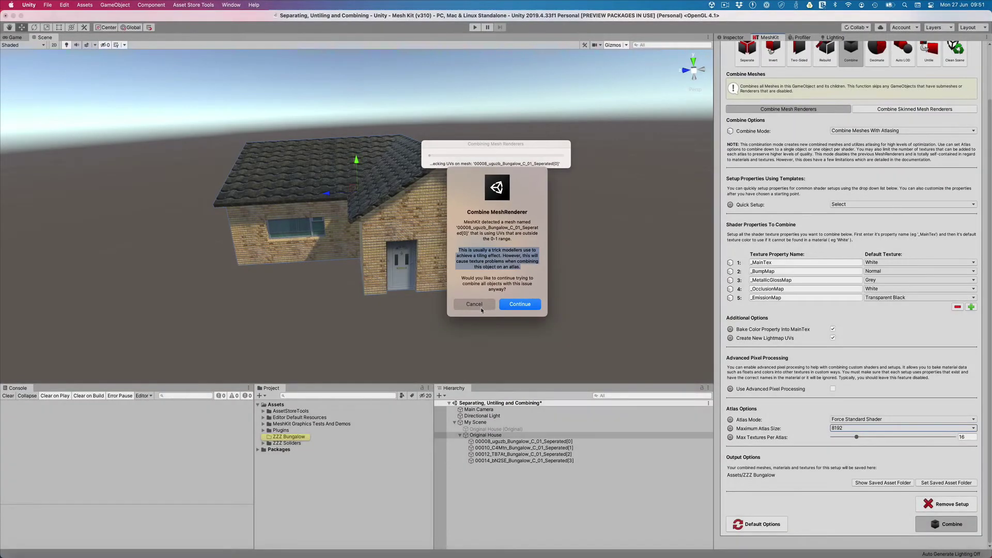
pyautogui.click(481, 308)
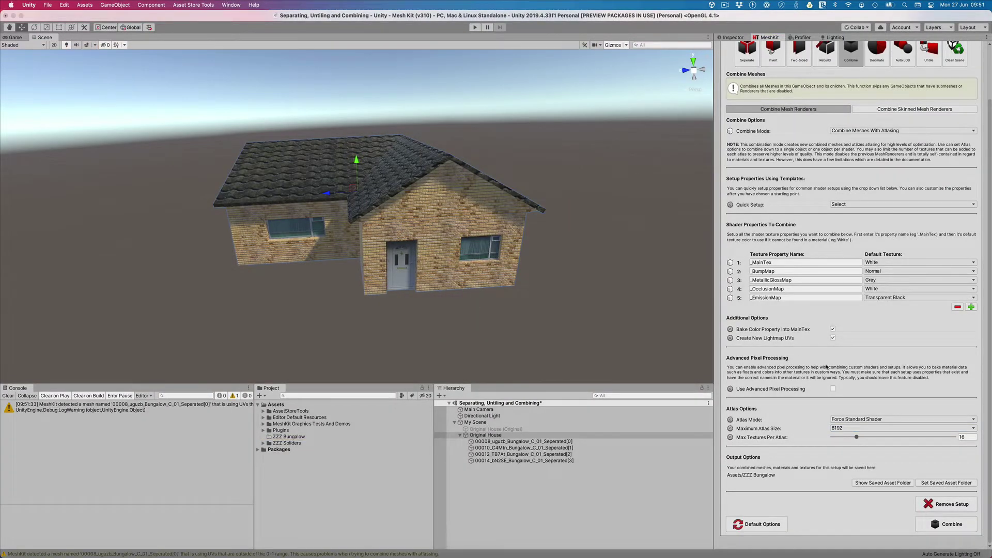
# Set up MeshKit's Untile on the 00008_uguzb_Bungalow_C_01_Seperated[0] mesh.
pyautogui.scroll(3, 826, 367)
pyautogui.click(928, 108)
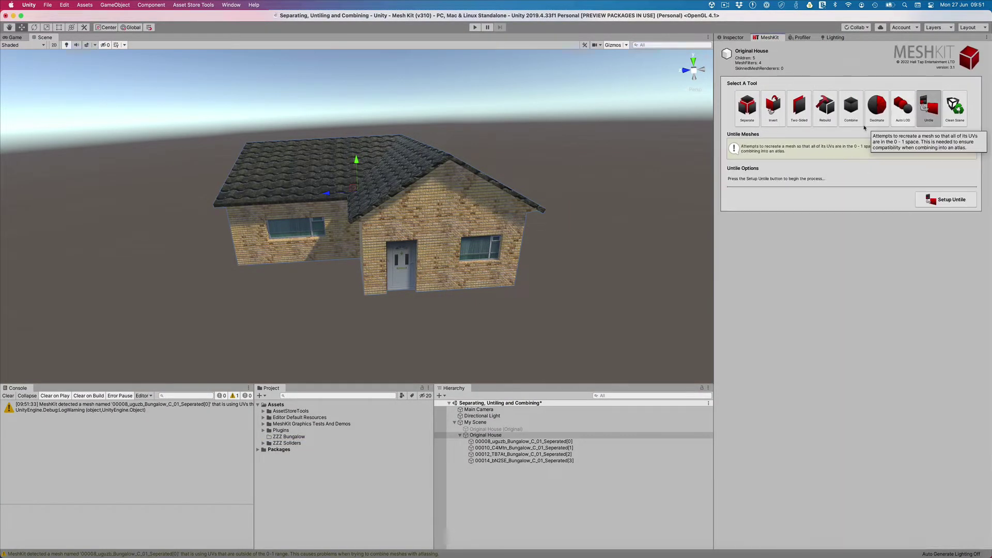
pyautogui.click(554, 442)
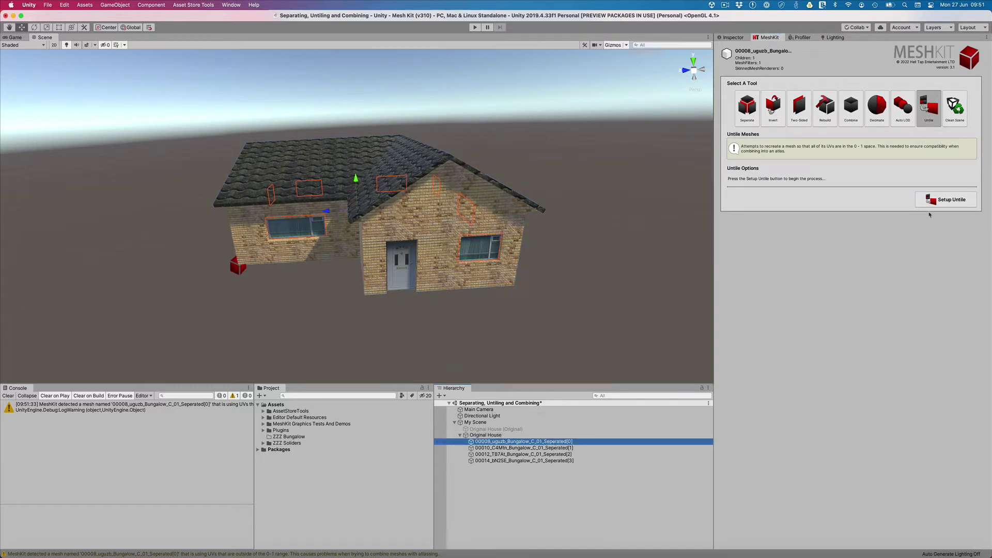
pyautogui.click(946, 200)
pyautogui.press('Return')
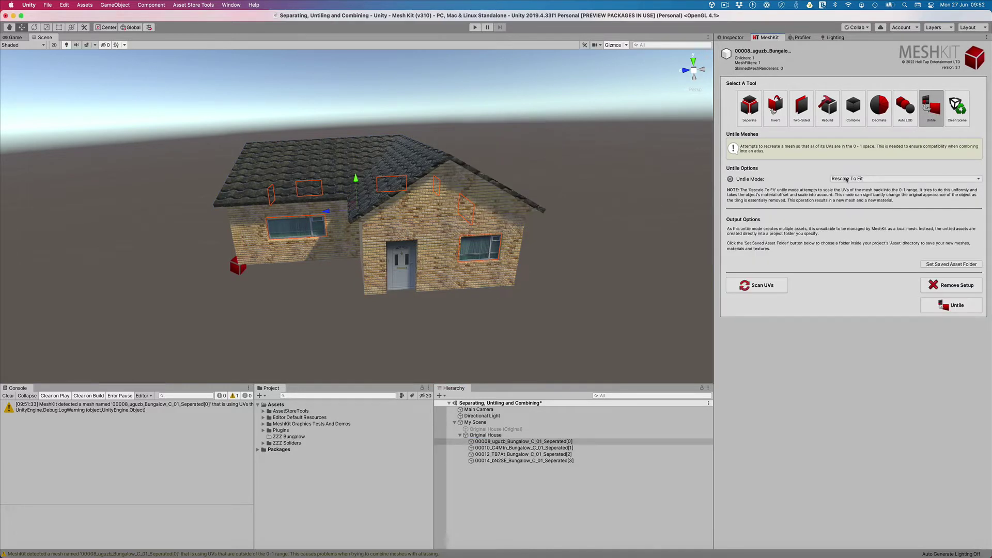
# Set up Untile on the remaining three separated bungalow meshes, numbered [1], [2] and [3].
pyautogui.click(524, 448)
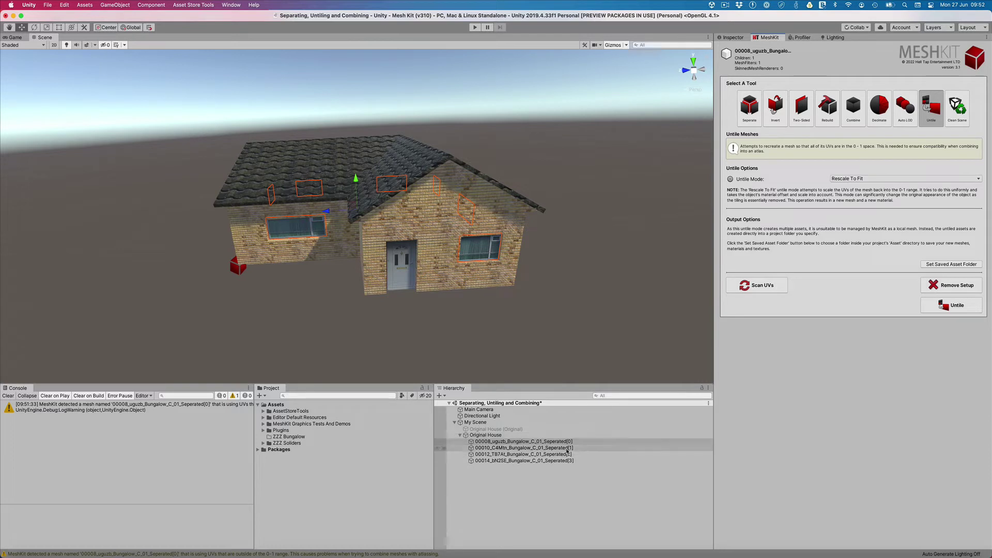
pyautogui.click(946, 199)
pyautogui.click(518, 210)
pyautogui.click(558, 454)
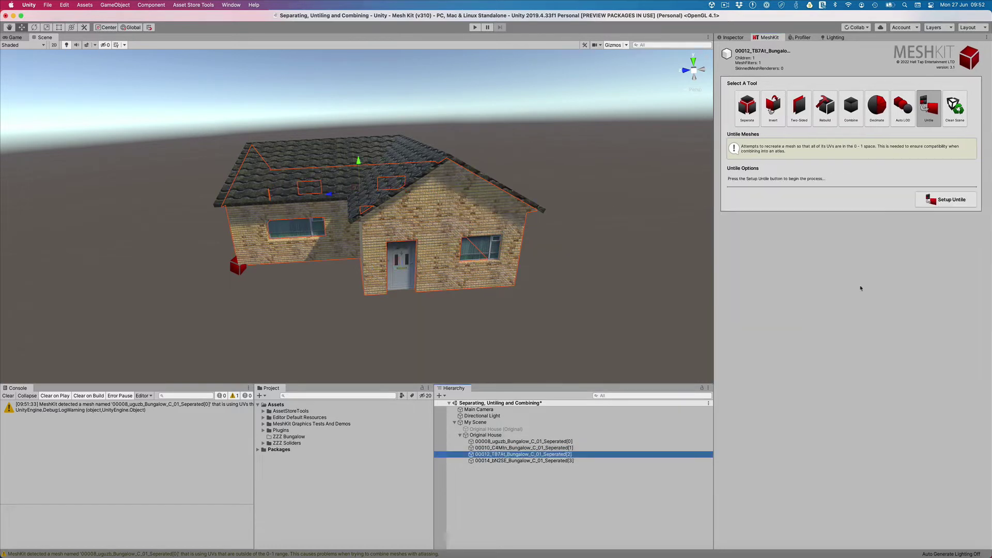
pyautogui.click(940, 201)
pyautogui.click(518, 210)
pyautogui.click(523, 460)
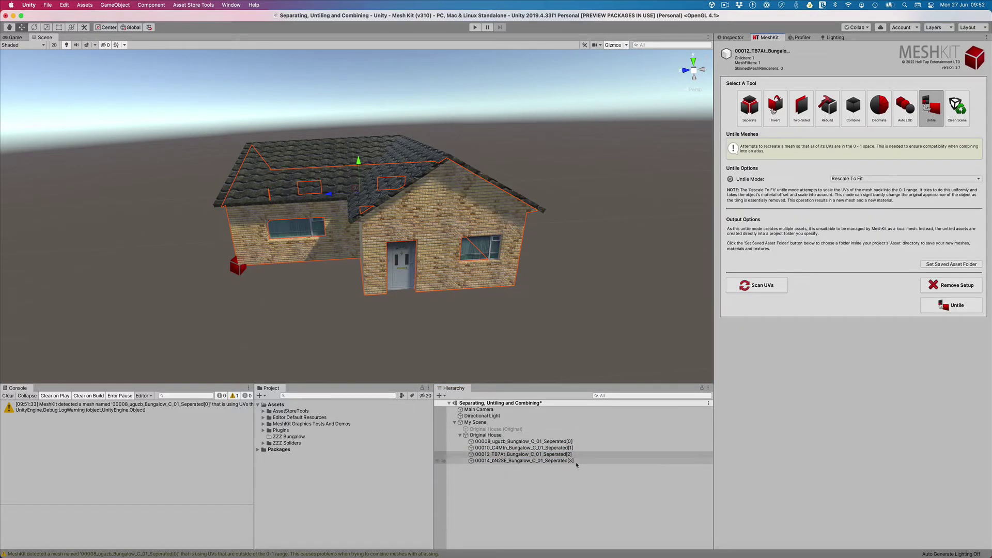
pyautogui.click(946, 200)
pyautogui.click(521, 211)
# Go through the four separated meshes' Untile setups and keep the brick wall mesh [2] at the Rescale To Fit mode.
pyautogui.click(579, 441)
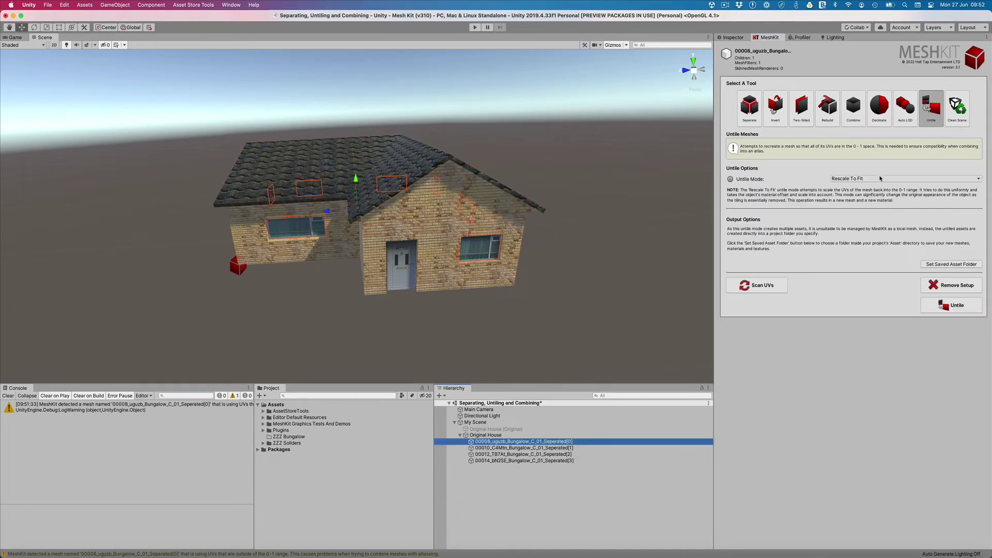
pyautogui.click(581, 448)
pyautogui.click(584, 454)
pyautogui.click(585, 460)
pyautogui.click(584, 454)
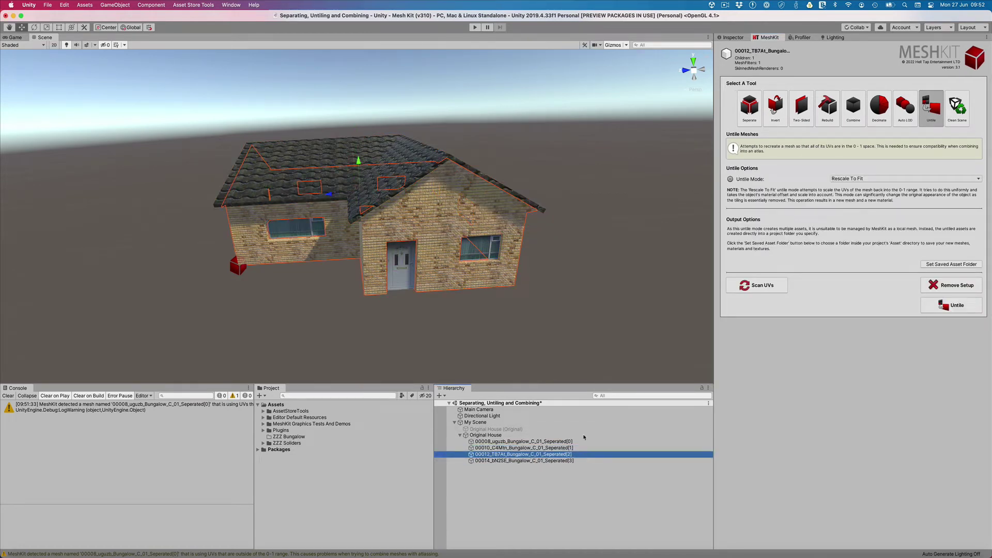
pyautogui.scroll(5, 563, 305)
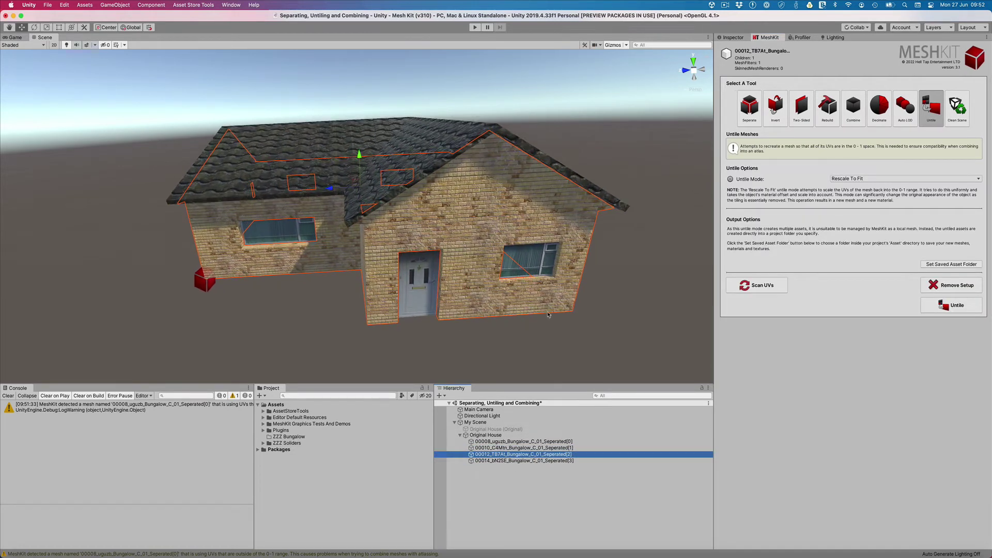
pyautogui.keyDown('alt'); pyautogui.moveTo(579, 300); pyautogui.dragTo(522, 279); pyautogui.keyUp('alt')
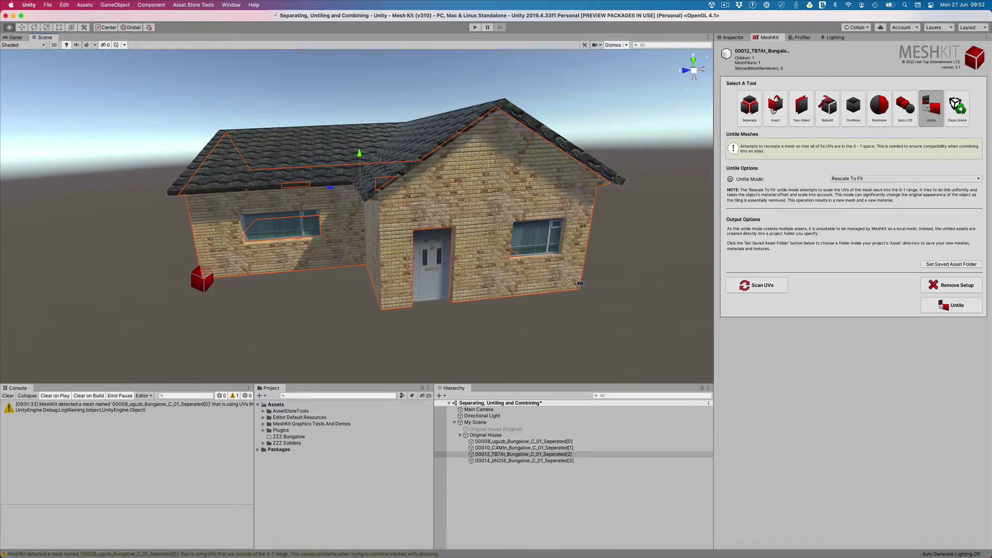
pyautogui.click(872, 179)
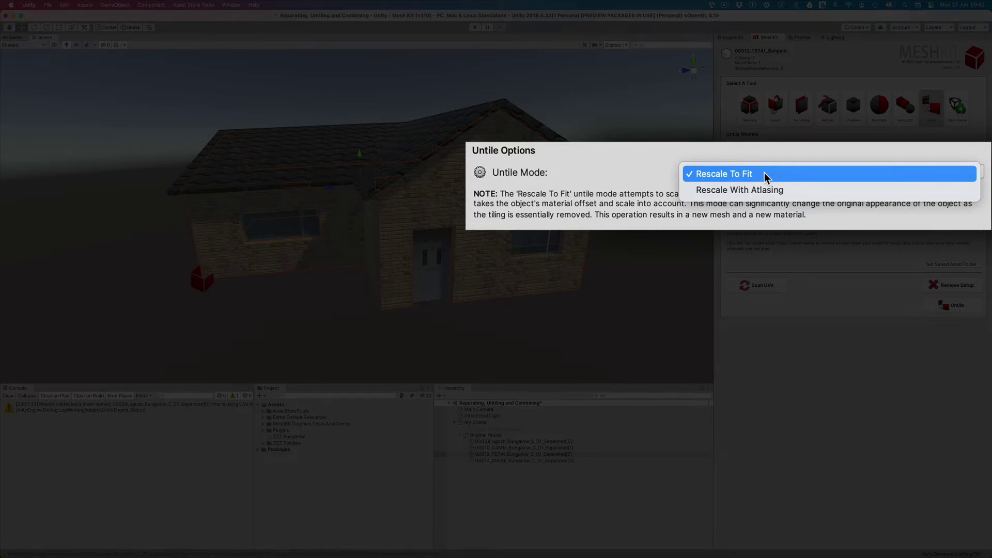
pyautogui.click(764, 173)
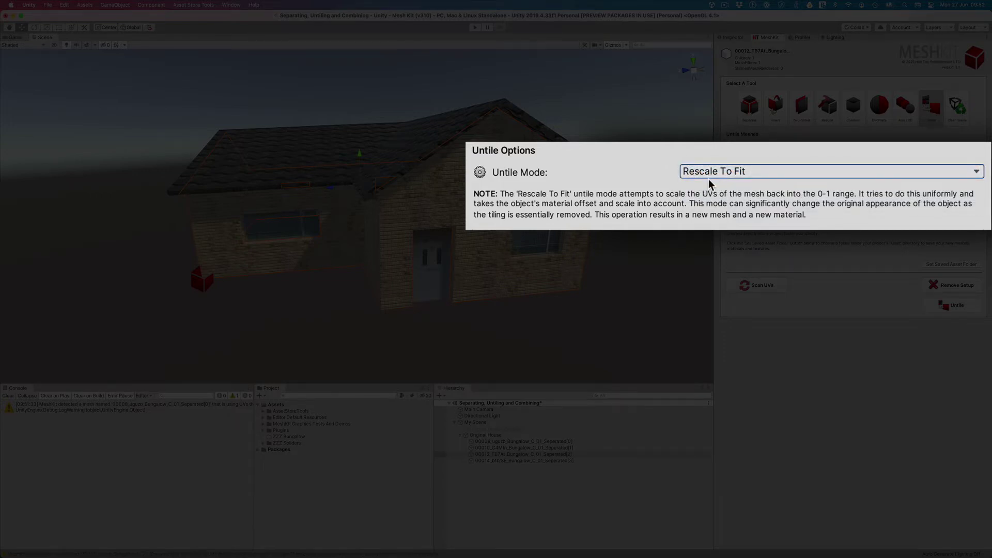
# Scan the UVs of the brick wall mesh [2] for tiling problems.
pyautogui.scroll(-3, 642, 272)
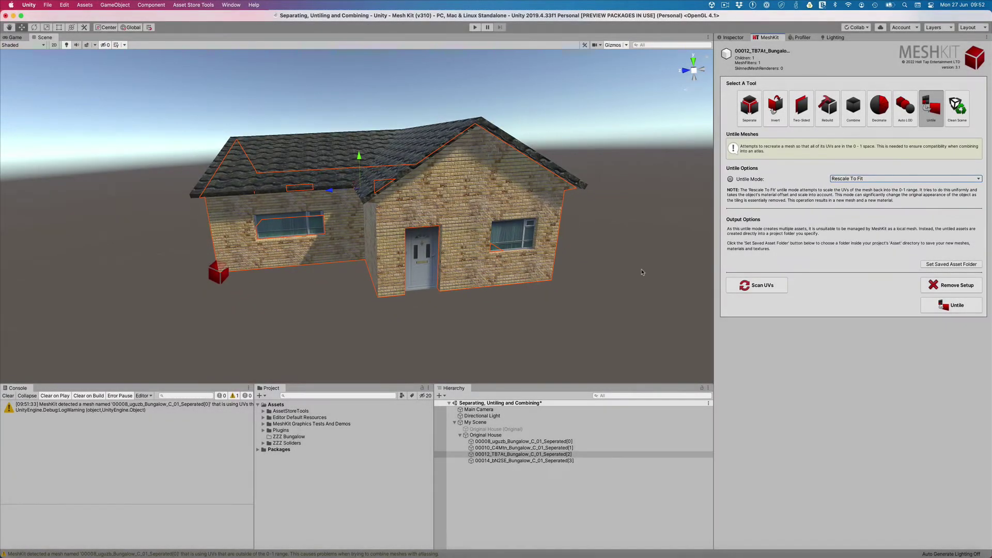
pyautogui.scroll(-2, 643, 272)
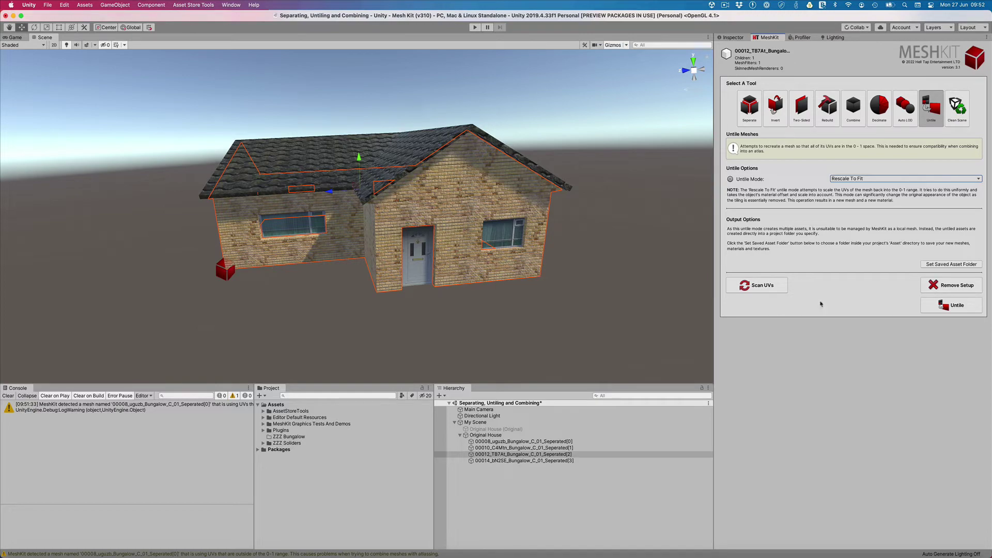
pyautogui.click(780, 289)
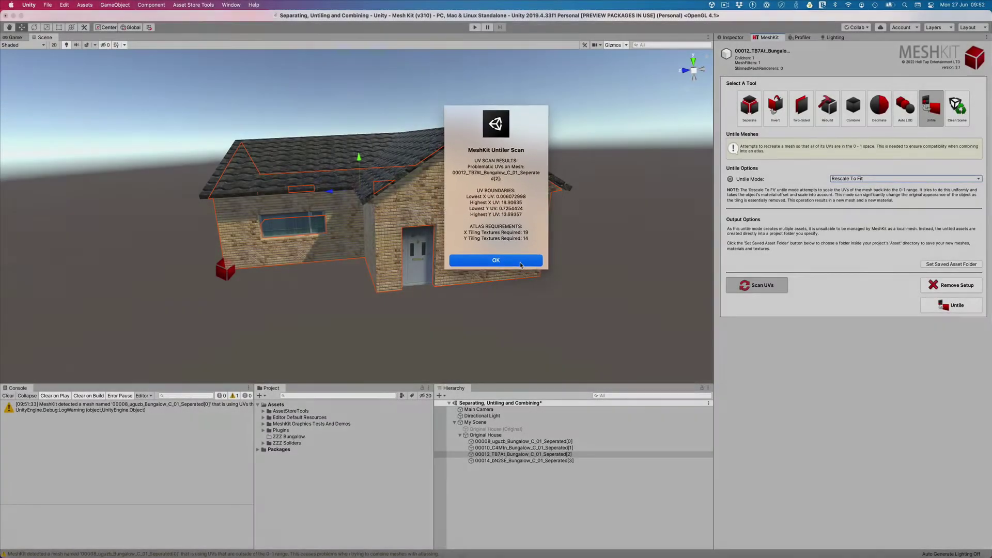
pyautogui.click(526, 274)
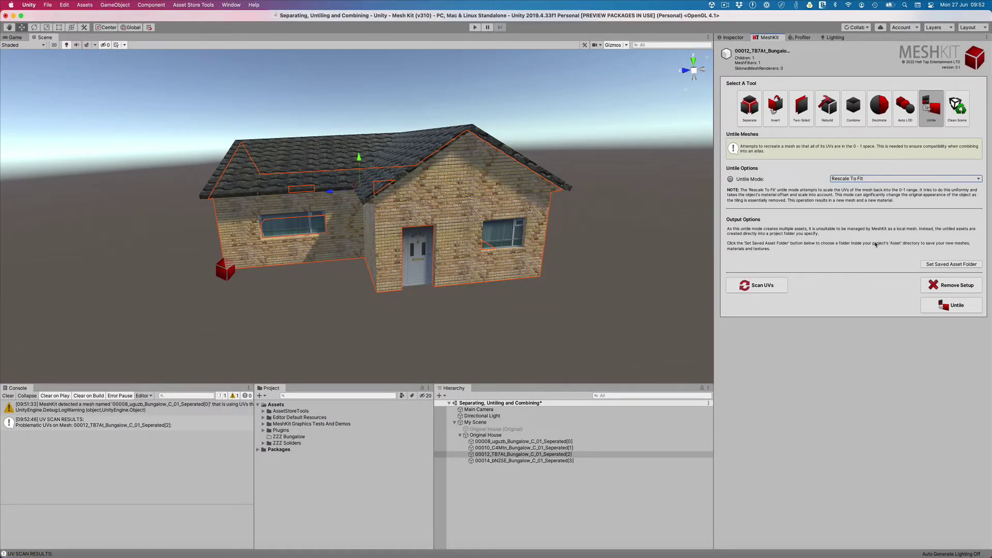
# Try to untile the brick wall mesh [2] without a saved asset folder.
pyautogui.click(938, 306)
pyautogui.click(525, 210)
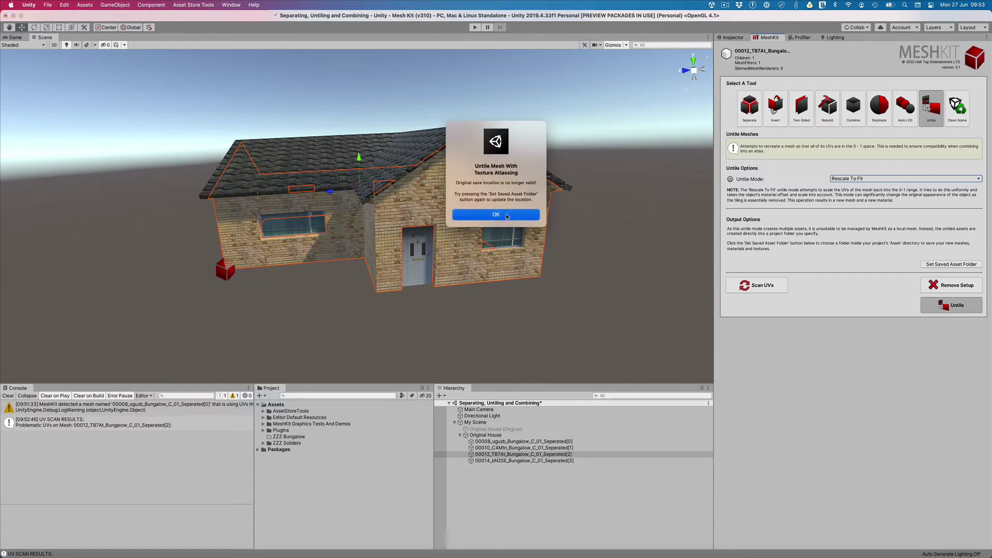
pyautogui.click(496, 215)
# Set the saved asset folder of the brick wall mesh's Untile setup to Assets/ZZZ Bungalow.
pyautogui.click(953, 265)
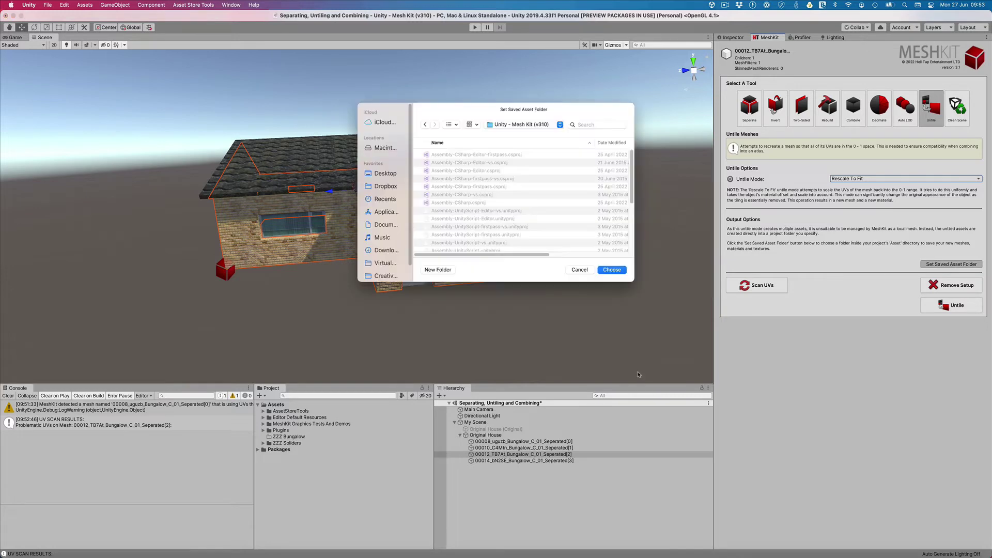
pyautogui.scroll(-2, 481, 232)
pyautogui.doubleClick(449, 222)
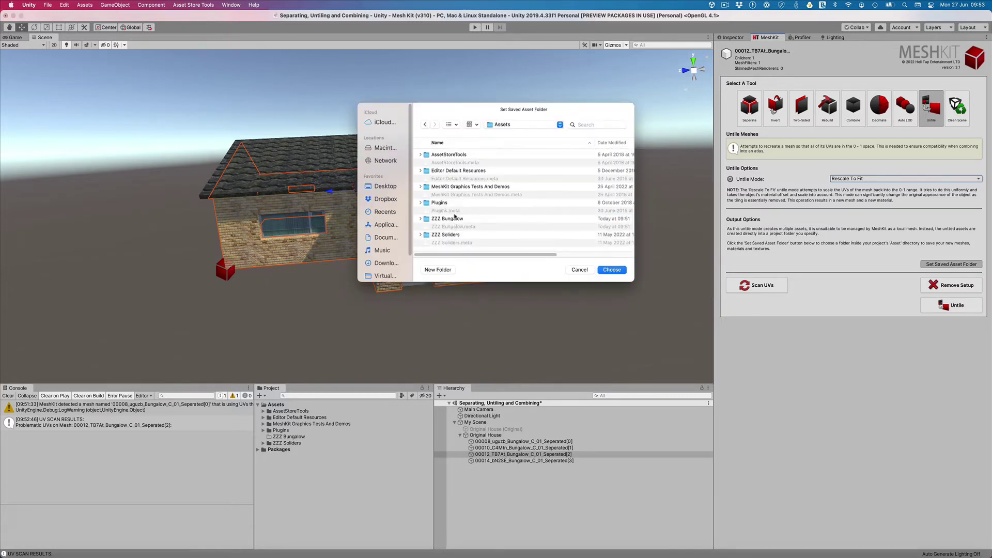
pyautogui.doubleClick(459, 219)
pyautogui.press('Return')
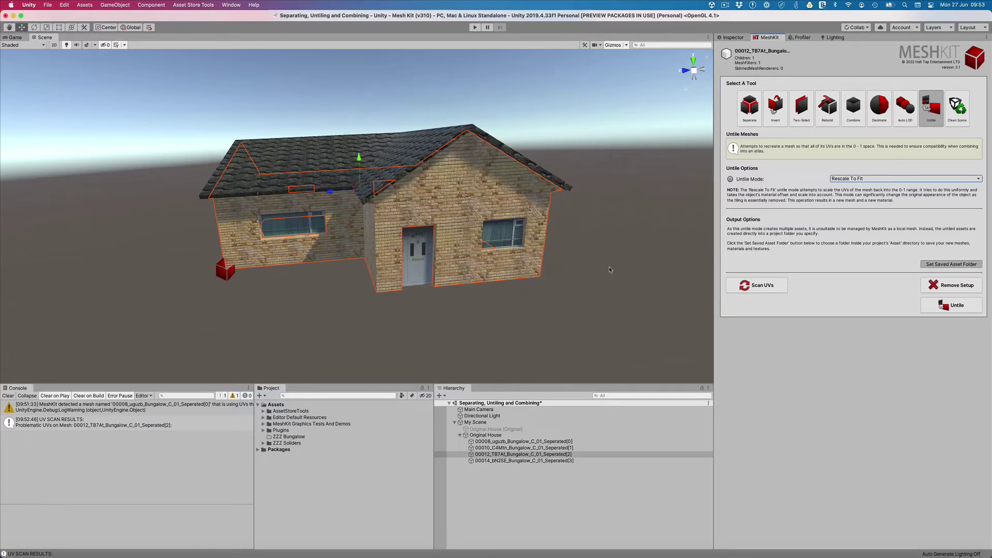
pyautogui.click(478, 226)
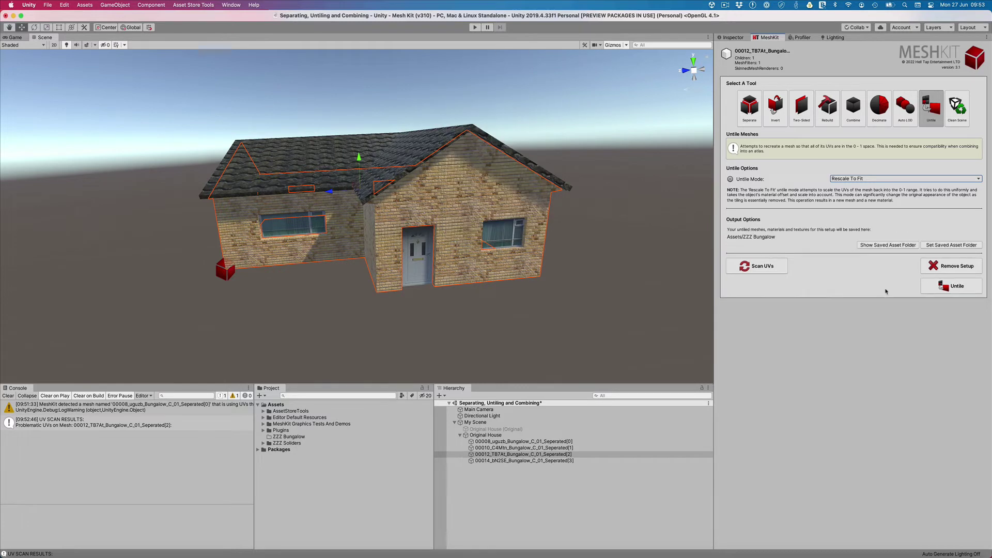
# Untile the brick wall mesh [2] with Rescale To Fit and inspect its brick texture.
pyautogui.click(935, 292)
pyautogui.click(519, 210)
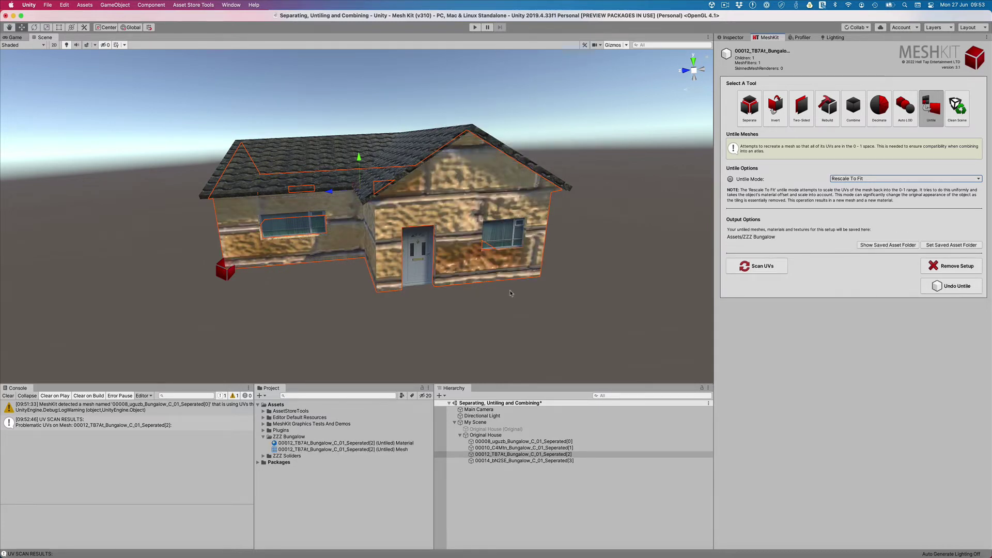
pyautogui.keyDown('alt'); pyautogui.moveTo(511, 293); pyautogui.dragTo(489, 252); pyautogui.keyUp('alt')
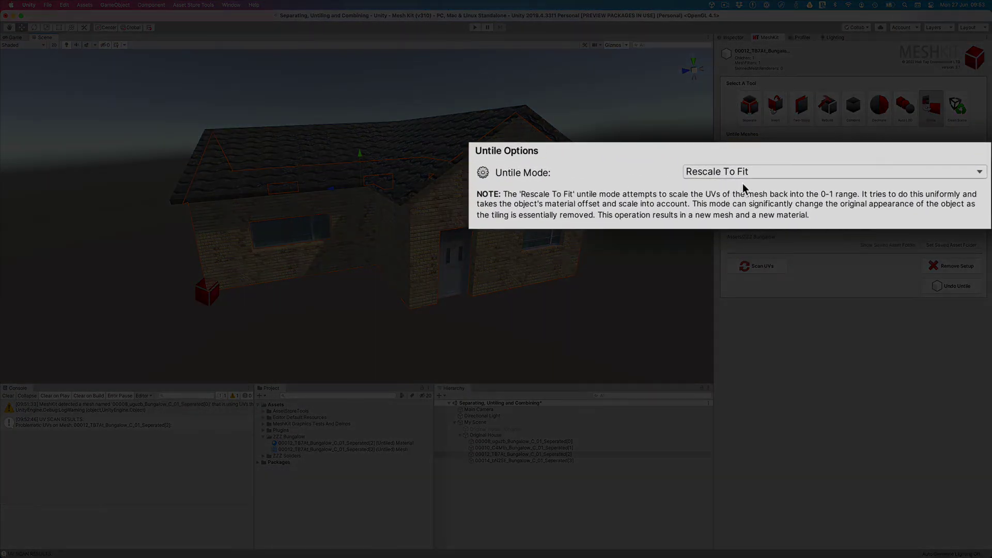
# Set the brick wall mesh [2]'s untile mode to Rescale With Atlasing with a maximum atlas size of 8192.
pyautogui.click(860, 179)
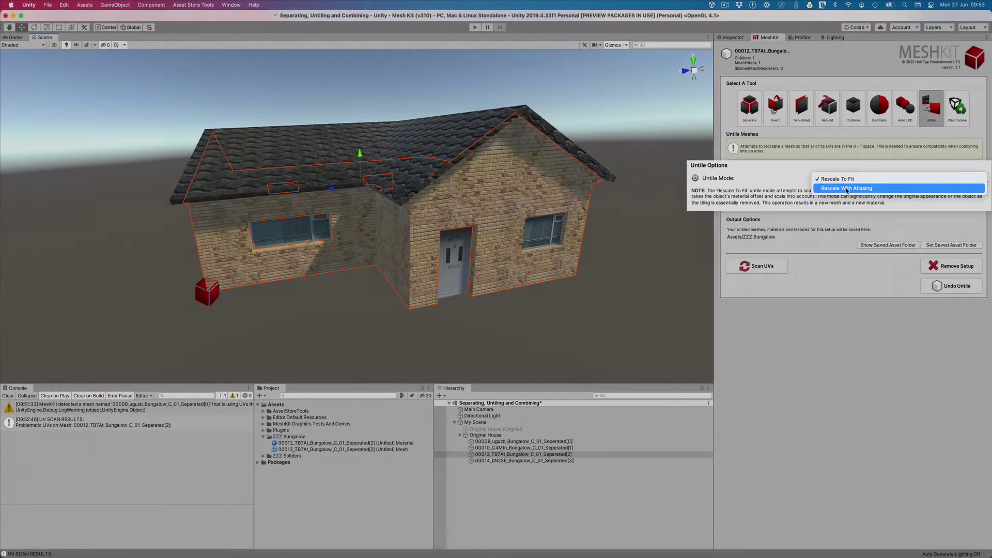
pyautogui.click(744, 190)
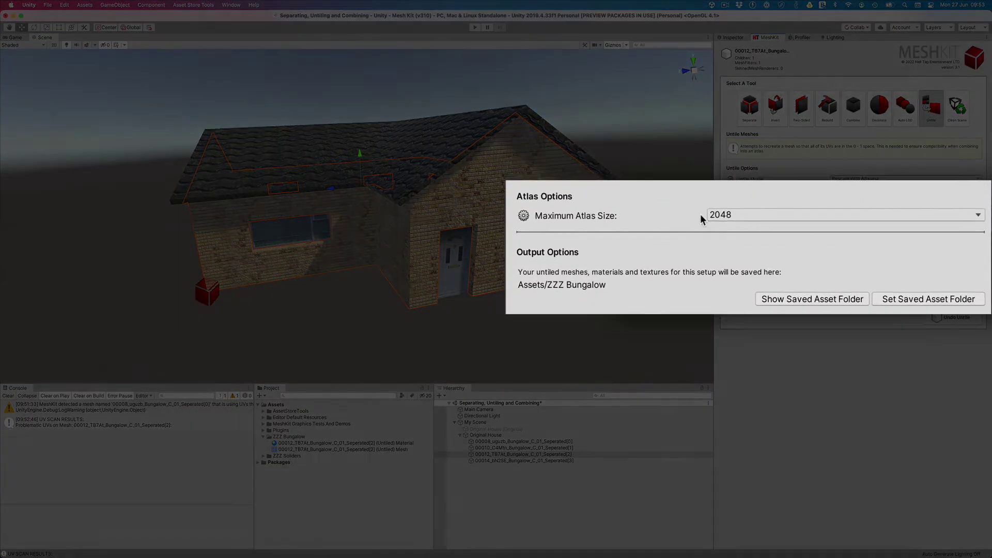
pyautogui.click(793, 224)
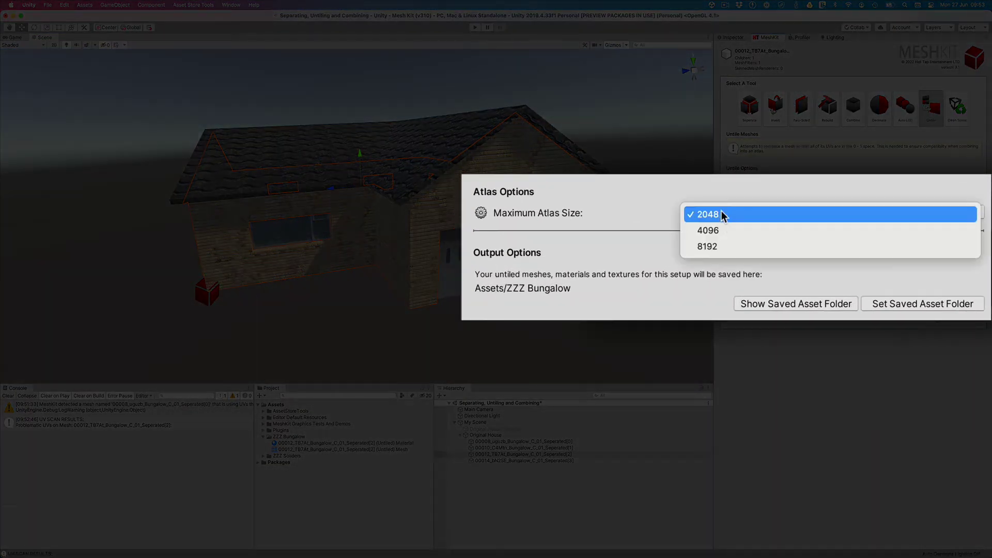
pyautogui.click(731, 245)
pyautogui.keyDown('alt'); pyautogui.moveTo(682, 236); pyautogui.dragTo(423, 195); pyautogui.keyUp('alt')
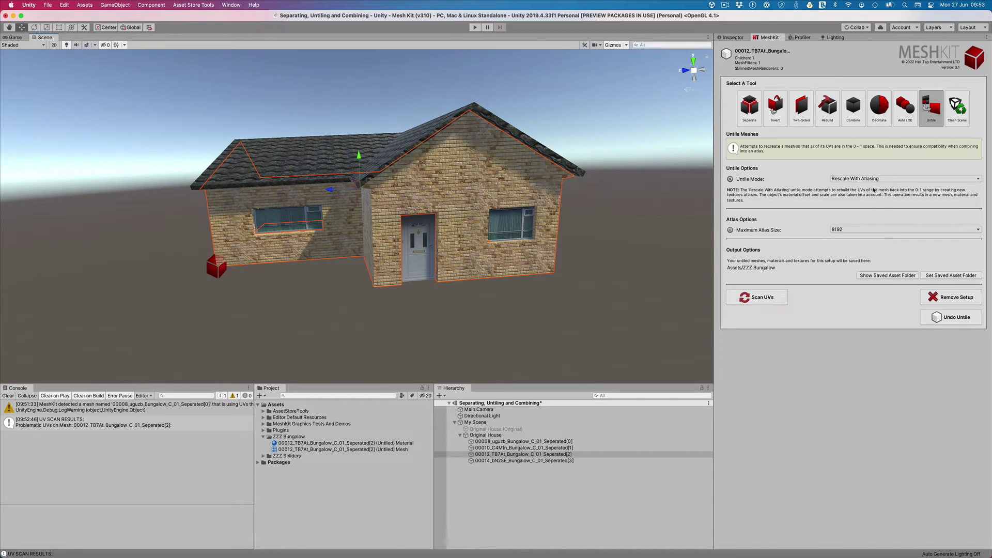
# Undo the brick wall mesh [2]'s Rescale To Fit untile and untile it with Rescale With Atlasing.
pyautogui.click(954, 319)
pyautogui.click(534, 211)
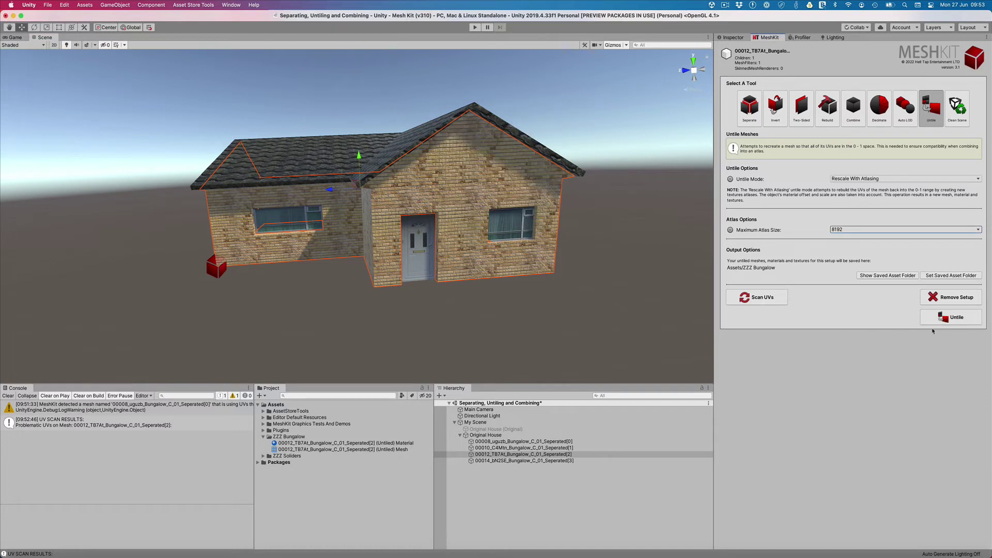
pyautogui.click(934, 323)
pyautogui.click(519, 211)
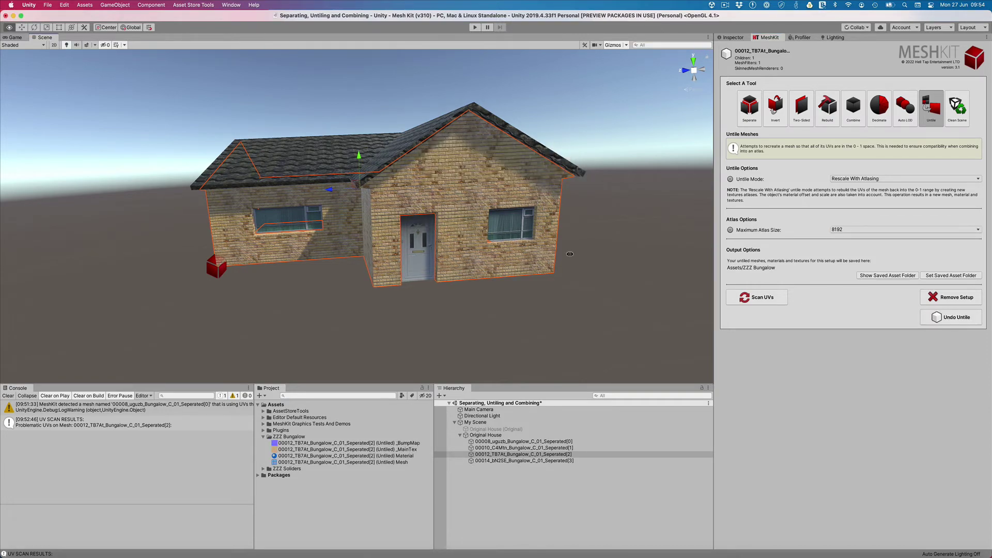
# Inspect the untiled brick wall up close and scan the UVs of mesh [2] for tiling problems.
pyautogui.moveTo(570, 253)
pyautogui.keyDown('alt'); pyautogui.mouseDown()
pyautogui.moveTo(454, 249)
pyautogui.moveTo(586, 254)
pyautogui.moveTo(462, 249)
pyautogui.moveTo(557, 254)
pyautogui.mouseUp(); pyautogui.keyUp('alt')
pyautogui.scroll(5, 586, 254)
pyautogui.scroll(-5, 557, 255)
pyautogui.click(767, 298)
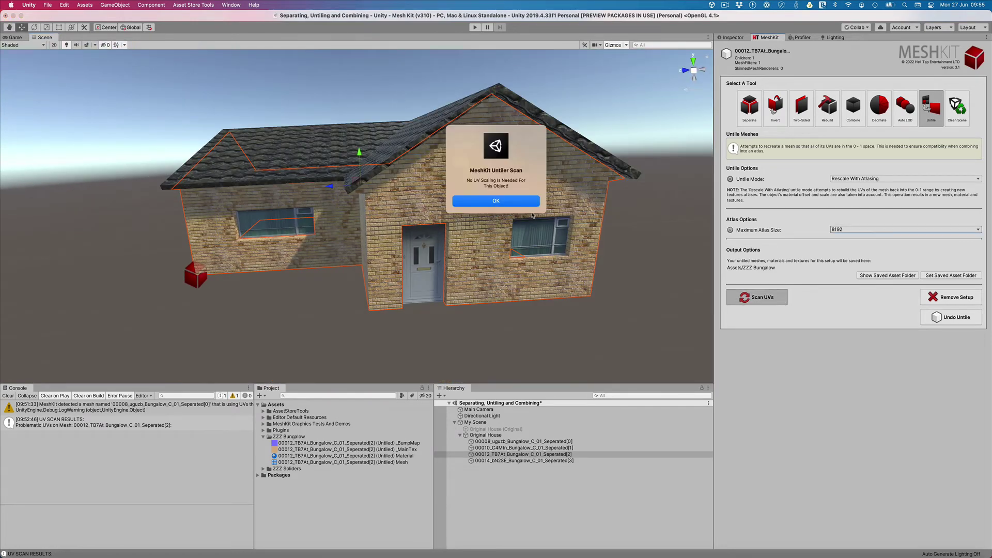
pyautogui.click(486, 199)
# Undo the atlased untile of the brick wall mesh [2].
pyautogui.click(878, 230)
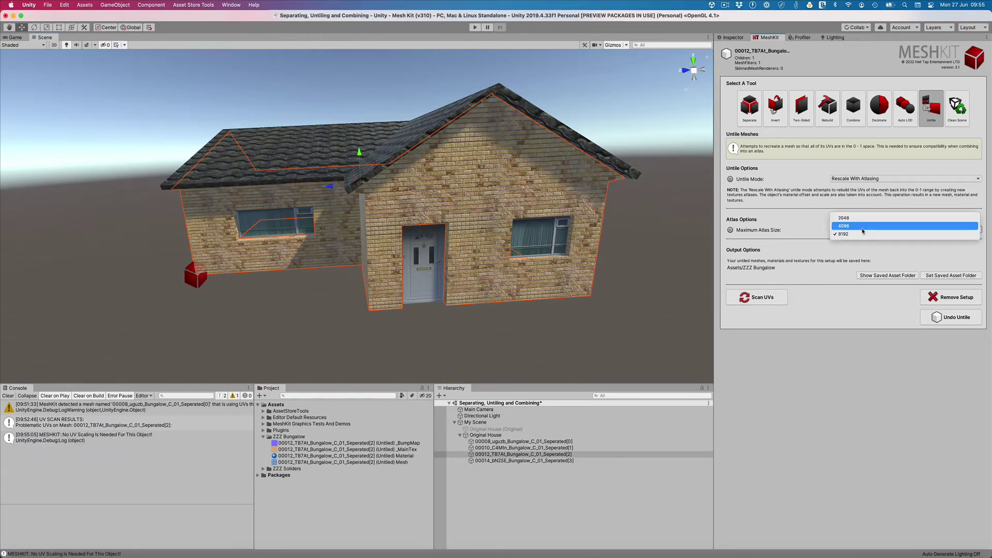
pyautogui.click(878, 229)
pyautogui.click(950, 316)
pyautogui.click(519, 209)
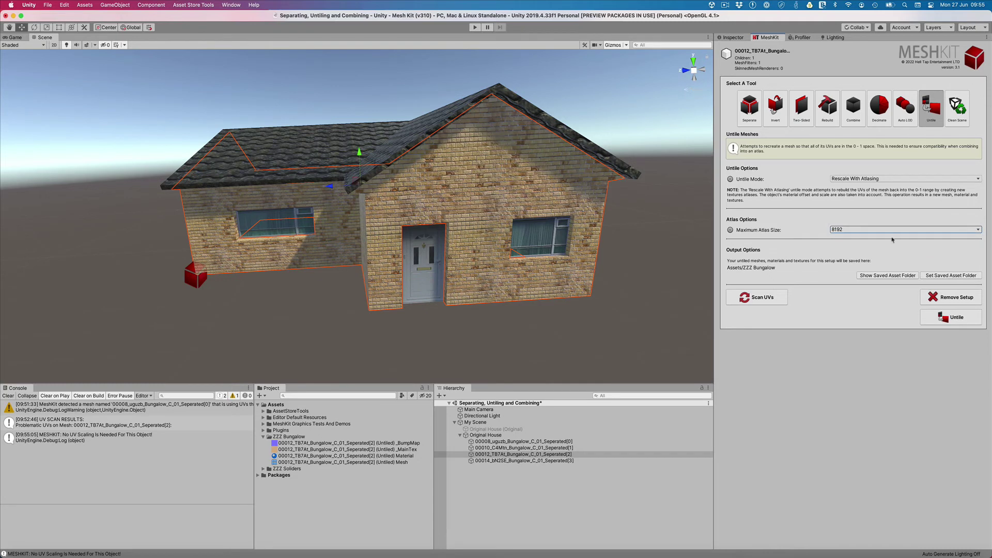
# Set the maximum atlas size to 4096 and untile the brick wall mesh [2] with Rescale With Atlasing.
pyautogui.click(847, 230)
pyautogui.click(838, 235)
pyautogui.moveTo(620, 269)
pyautogui.keyDown('alt'); pyautogui.mouseDown()
pyautogui.moveTo(476, 249)
pyautogui.moveTo(638, 250)
pyautogui.moveTo(626, 253)
pyautogui.mouseUp(); pyautogui.keyUp('alt')
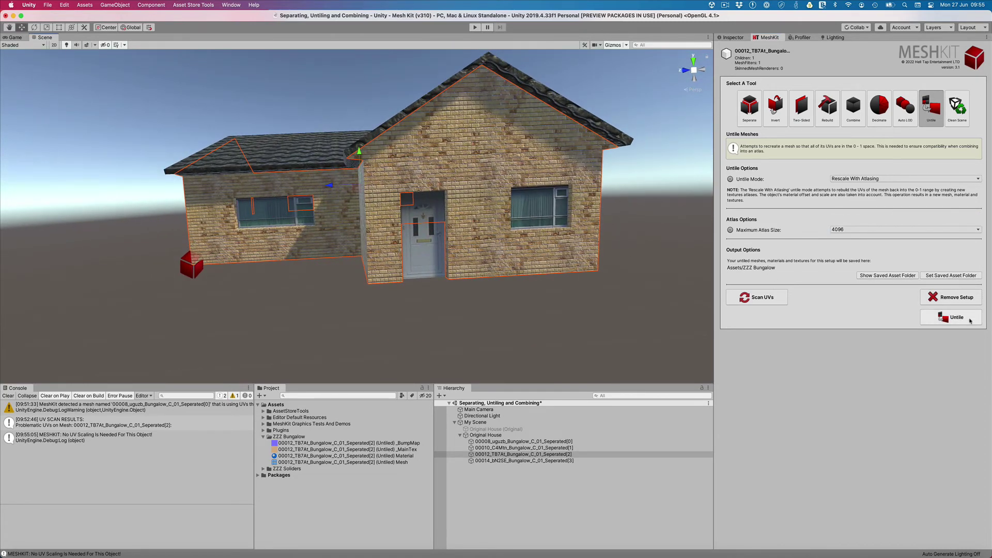
pyautogui.click(970, 319)
pyautogui.click(519, 209)
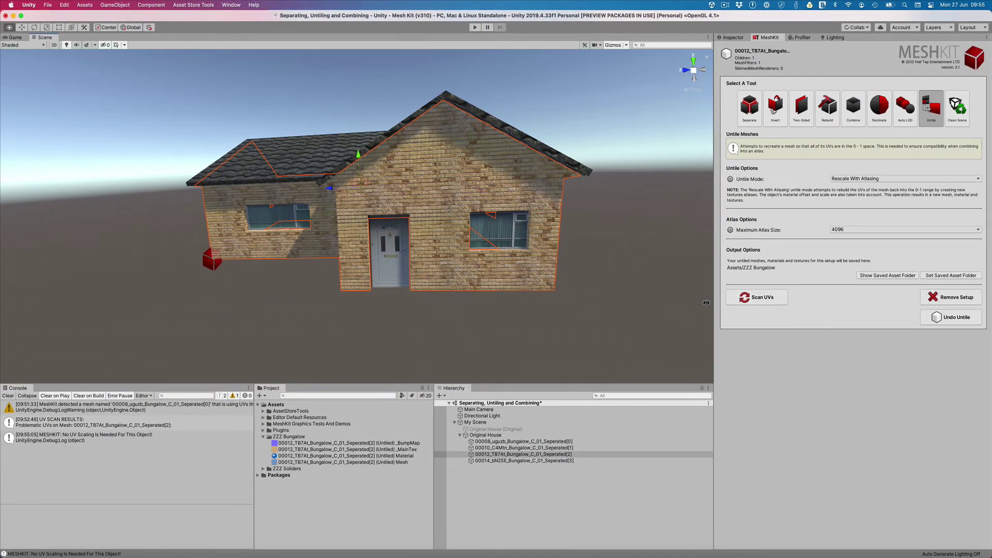
# Rescan the UVs of the untiled brick wall mesh [2] and clear the console.
pyautogui.click(784, 301)
pyautogui.click(497, 216)
pyautogui.click(8, 396)
# Set the saved asset folder of the roof mesh [3]'s Untile setup to Assets/ZZZ Bungalow.
pyautogui.click(578, 460)
pyautogui.click(942, 264)
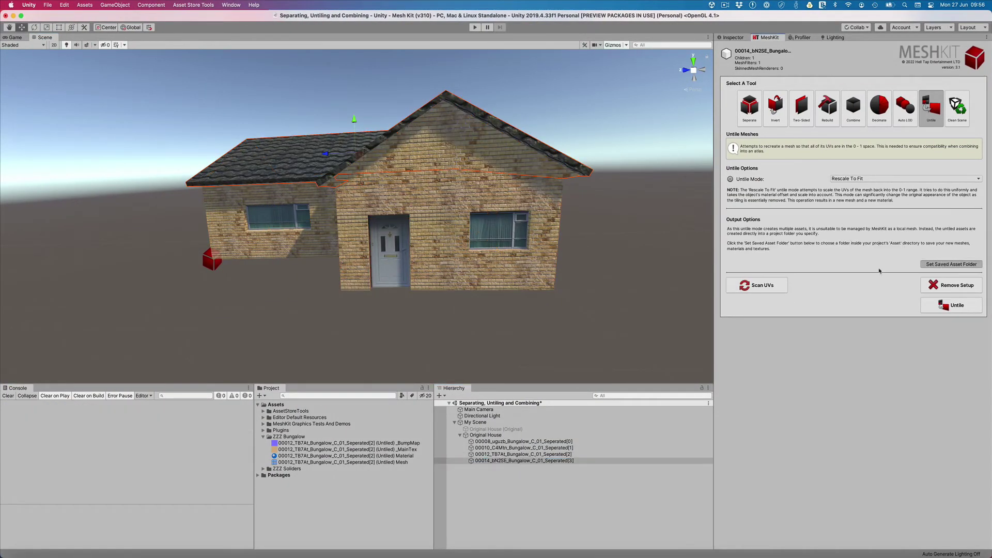
pyautogui.scroll(3, 443, 181)
pyautogui.doubleClick(448, 156)
pyautogui.doubleClick(452, 221)
pyautogui.click(611, 270)
pyautogui.click(496, 226)
# Untile the roof mesh [3] using Rescale With Atlasing and a maximum atlas size of 4096.
pyautogui.click(859, 179)
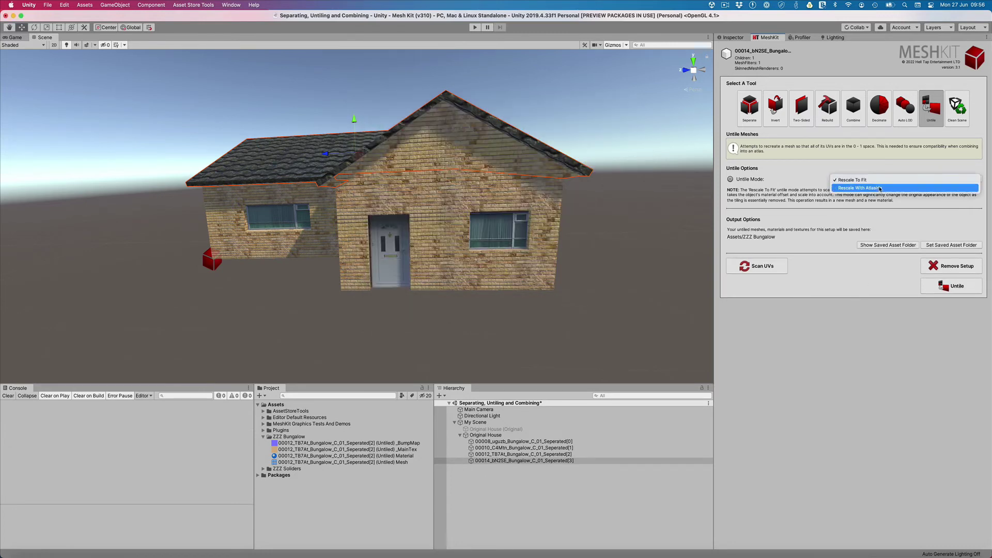
pyautogui.click(858, 188)
pyautogui.click(855, 230)
pyautogui.click(853, 240)
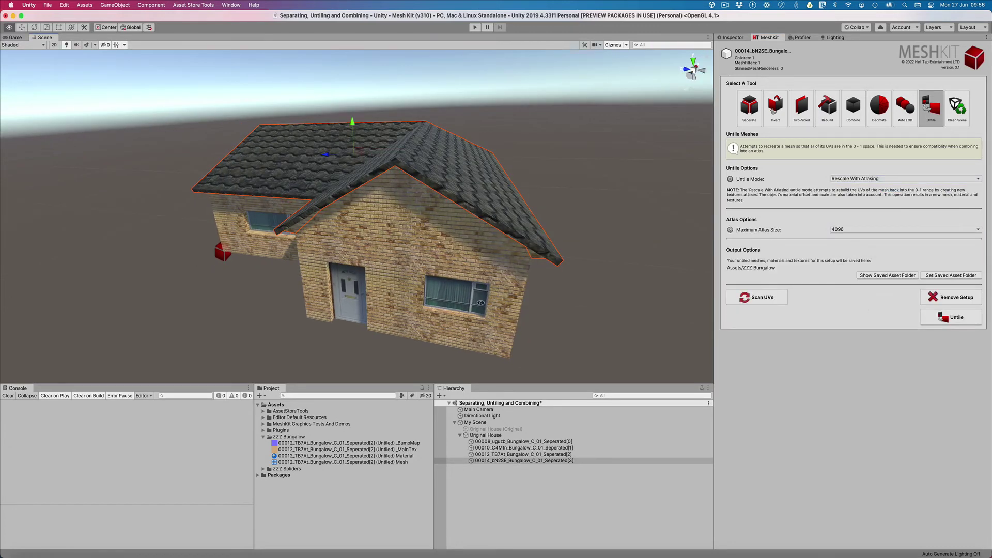
pyautogui.click(951, 317)
pyautogui.click(513, 206)
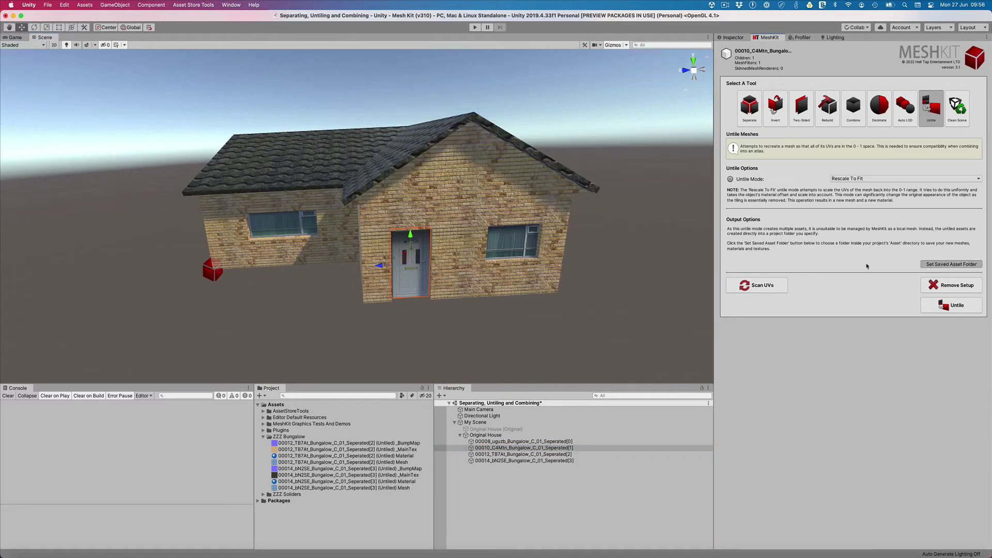
# Set the door mesh [1]'s saved asset folder to Assets/ZZZ Bungalow and untile it with Rescale With Atlasing at 4096.
pyautogui.click(951, 264)
pyautogui.click(611, 268)
pyautogui.click(851, 179)
pyautogui.click(861, 187)
pyautogui.click(951, 317)
pyautogui.click(519, 206)
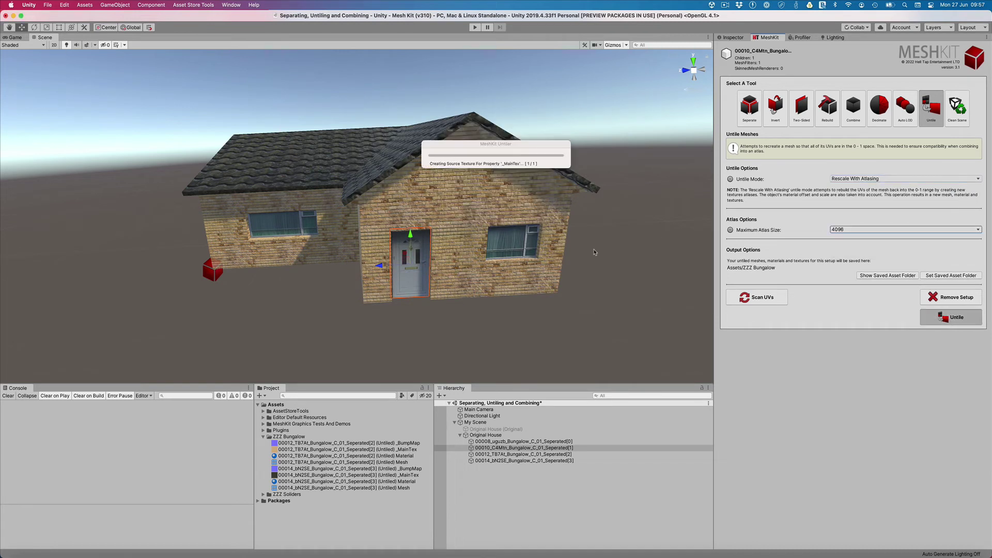
# Set the window mesh [0]'s untile mode to Rescale With Atlasing and its maximum atlas size to 4096.
pyautogui.click(572, 442)
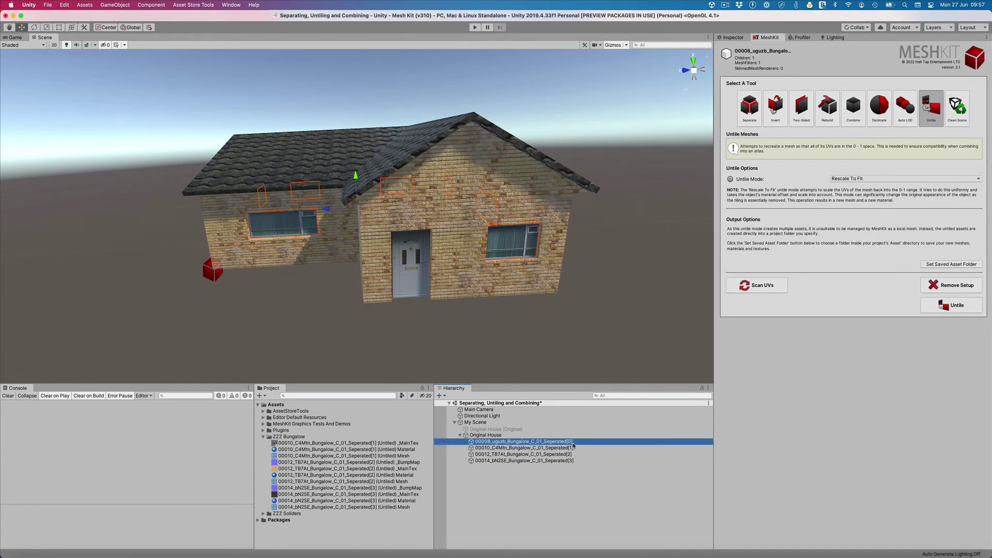
pyautogui.click(873, 178)
pyautogui.click(873, 187)
pyautogui.click(870, 230)
pyautogui.click(868, 240)
# Try to untile the window mesh [0] without a saved asset folder.
pyautogui.click(951, 337)
pyautogui.click(521, 210)
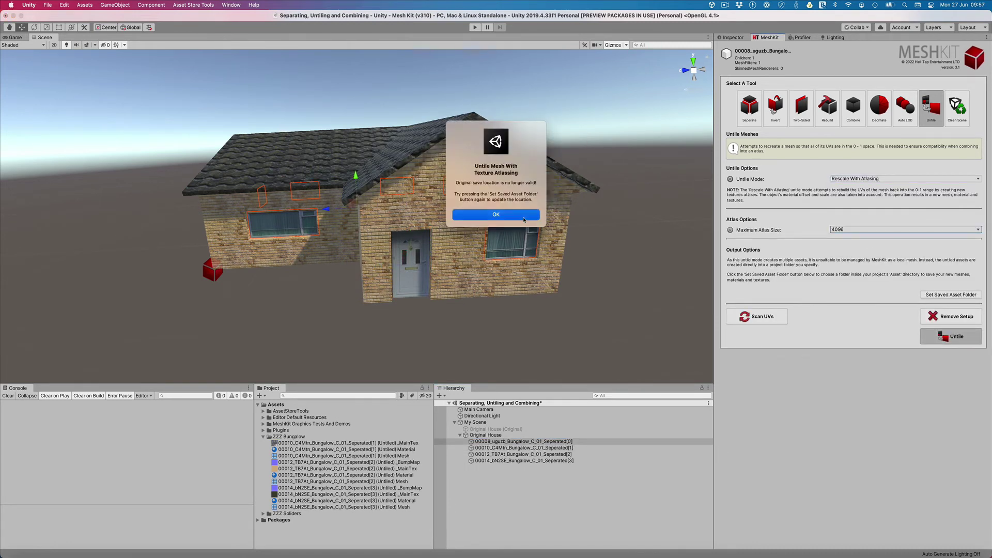
pyautogui.click(523, 215)
# Set the saved asset folder of the window mesh [0]'s Untile setup to Assets/ZZZ Bungalow.
pyautogui.click(952, 295)
pyautogui.scroll(-5, 442, 172)
pyautogui.doubleClick(442, 172)
pyautogui.doubleClick(449, 216)
pyautogui.click(612, 270)
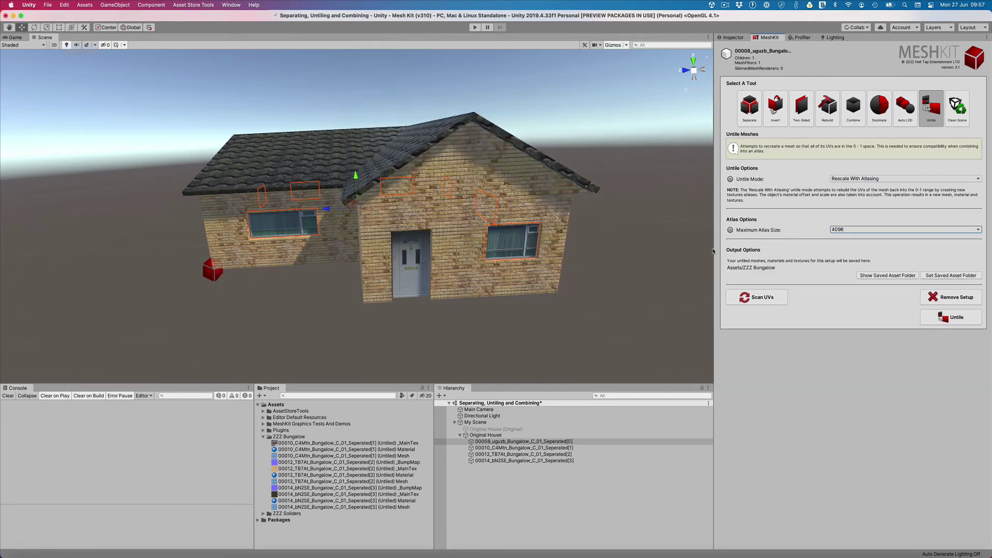
# Untile the window mesh [0] with atlasing and scan its UVs.
pyautogui.click(952, 317)
pyautogui.click(521, 209)
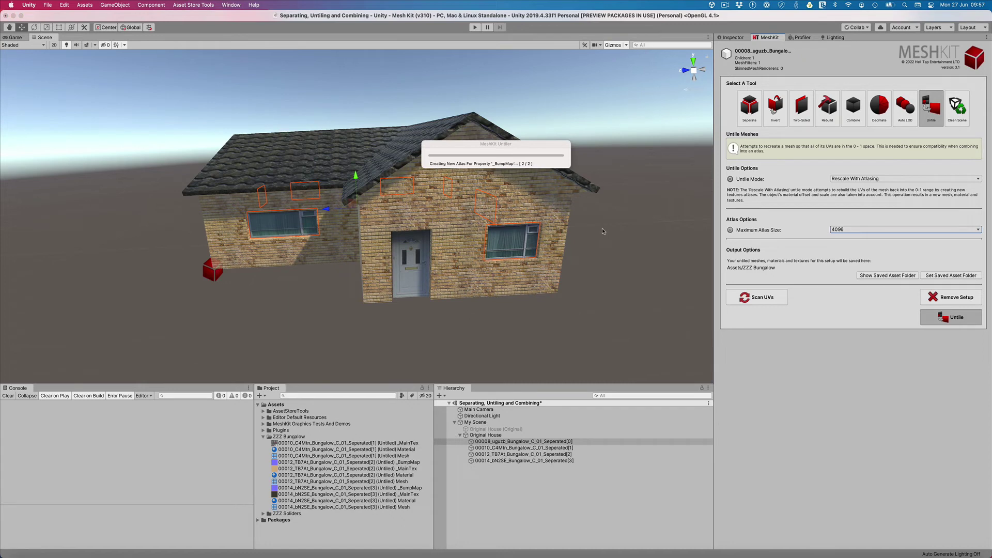
pyautogui.click(757, 297)
# Combine the Original House's four untiled parts using Combine Meshes With Atlasing and a maximum atlas size of 8192.
pyautogui.click(550, 448)
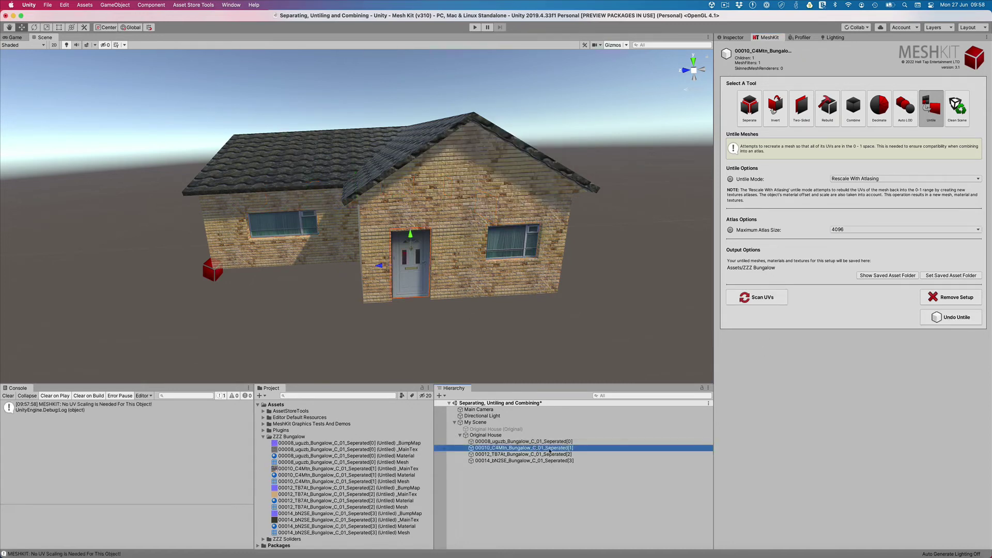
pyautogui.click(550, 461)
pyautogui.click(550, 443)
pyautogui.click(543, 435)
pyautogui.click(733, 38)
pyautogui.click(768, 38)
pyautogui.click(852, 110)
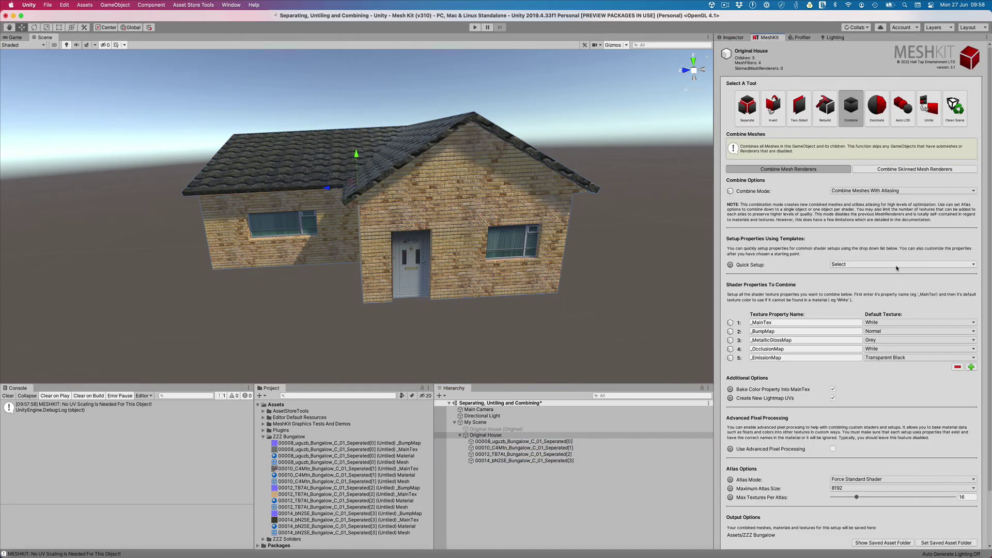
pyautogui.scroll(-3, 897, 268)
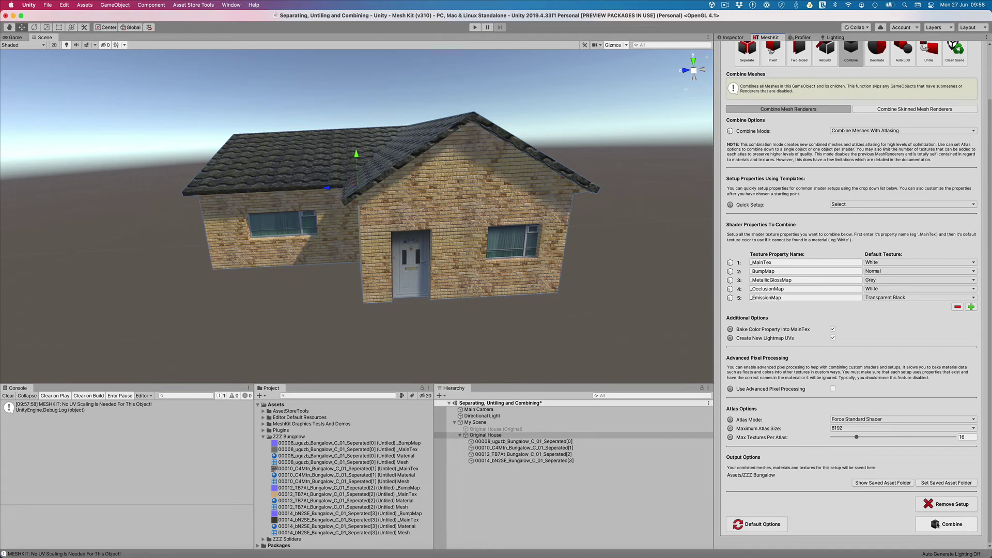
pyautogui.click(946, 524)
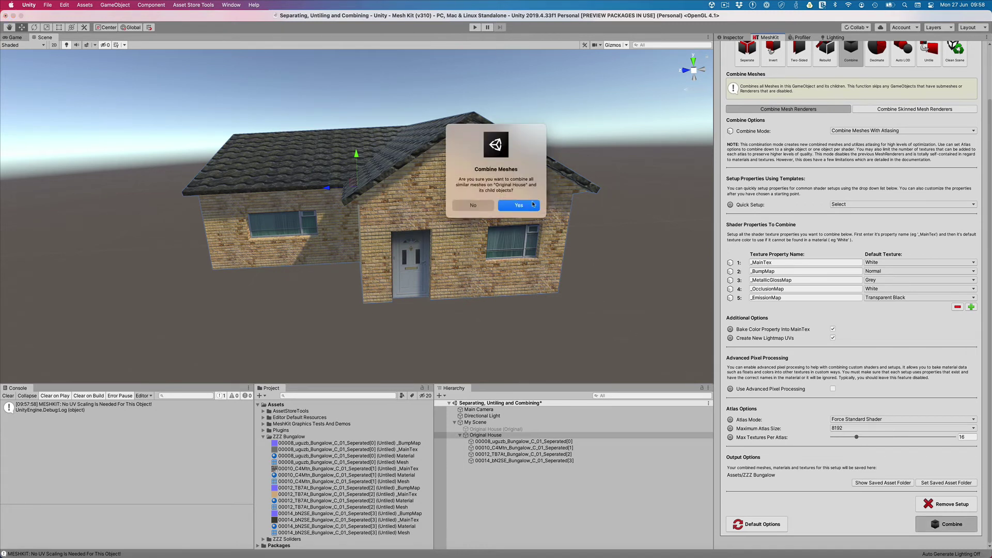
pyautogui.click(532, 204)
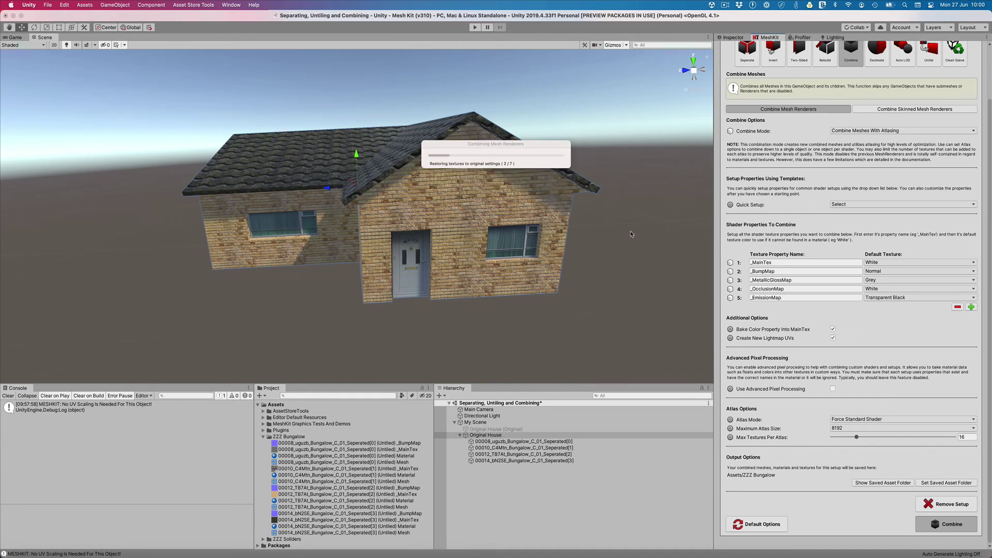
# Move the combined house away from the original and re-enable the Mesh Renderers of the four separated parts under Original House.
pyautogui.moveTo(384, 195); pyautogui.dragTo(569, 187)
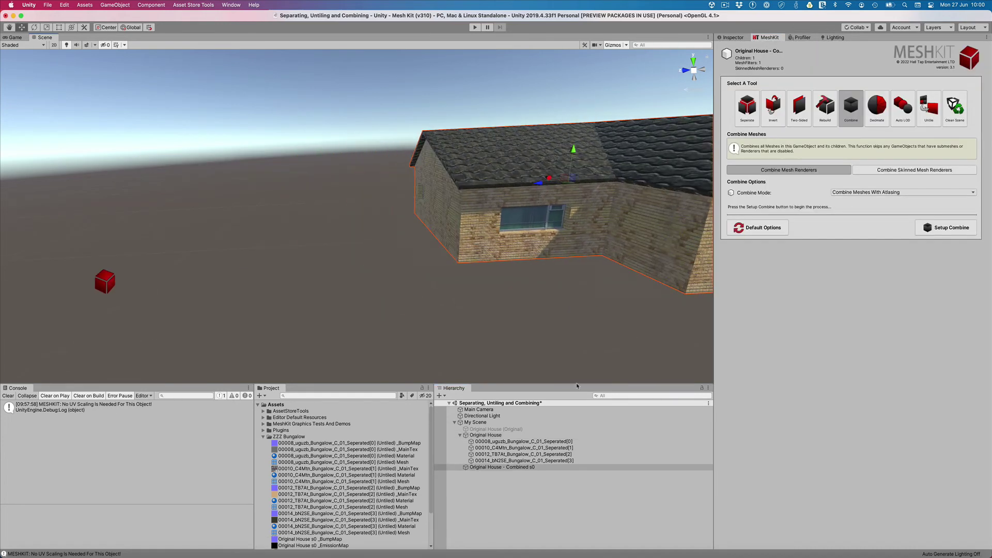
pyautogui.click(485, 435)
pyautogui.click(732, 38)
pyautogui.press('super+z')
pyautogui.click(496, 442)
pyautogui.keyDown('shift'); pyautogui.click(497, 460); pyautogui.keyUp('shift')
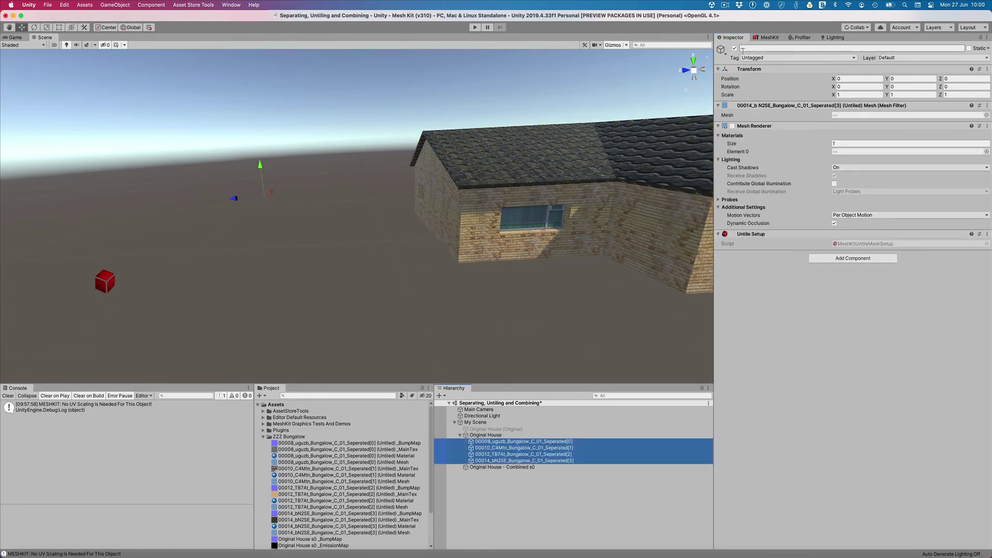
pyautogui.click(732, 126)
# Compare the combined house with the original and review the maps of the Original House s0 Material.
pyautogui.click(518, 324)
pyautogui.keyDown('alt'); pyautogui.moveTo(518, 323); pyautogui.dragTo(448, 243); pyautogui.keyUp('alt')
pyautogui.click(466, 218)
pyautogui.click(820, 238)
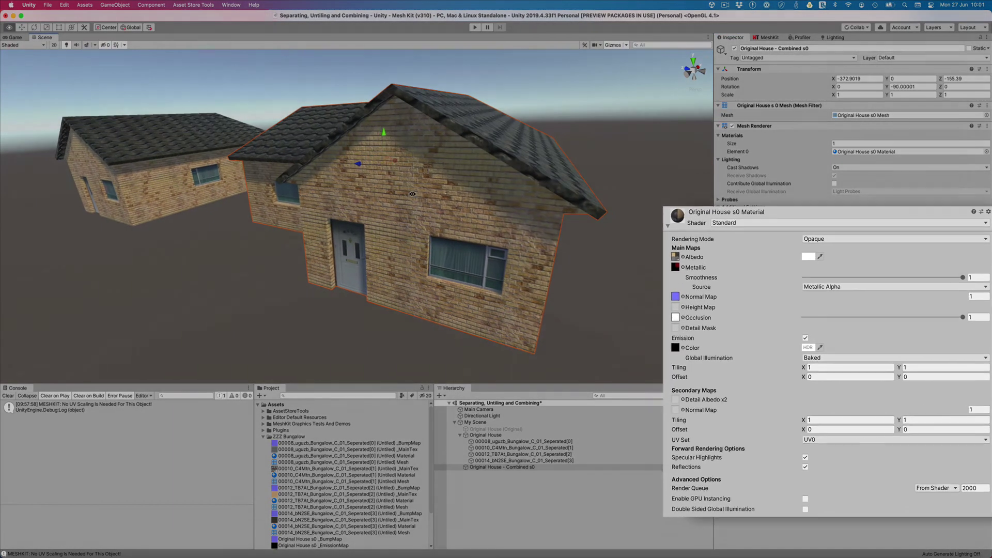
pyautogui.keyDown('alt'); pyautogui.moveTo(387, 201); pyautogui.dragTo(446, 191); pyautogui.keyUp('alt')
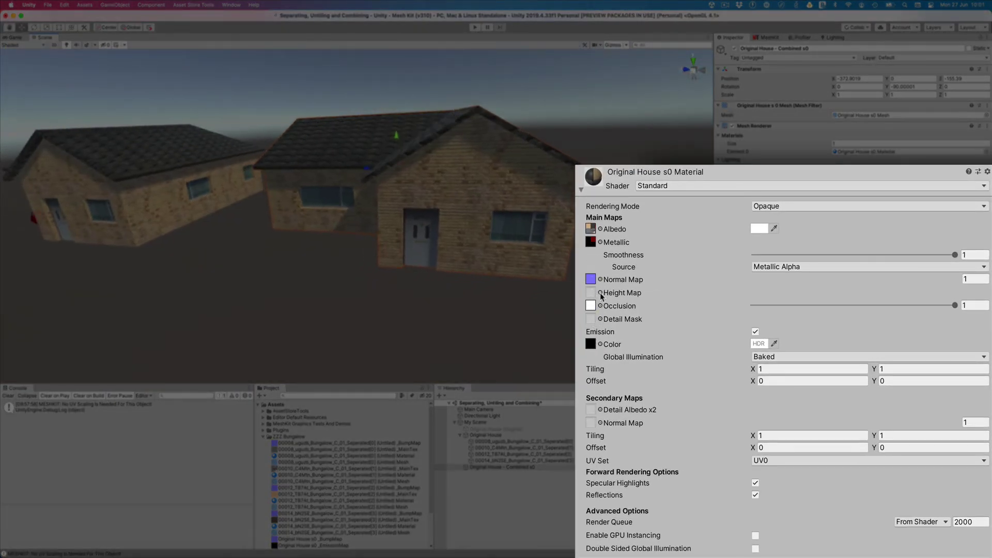
pyautogui.keyDown('alt'); pyautogui.moveTo(485, 277); pyautogui.dragTo(711, 311); pyautogui.keyUp('alt')
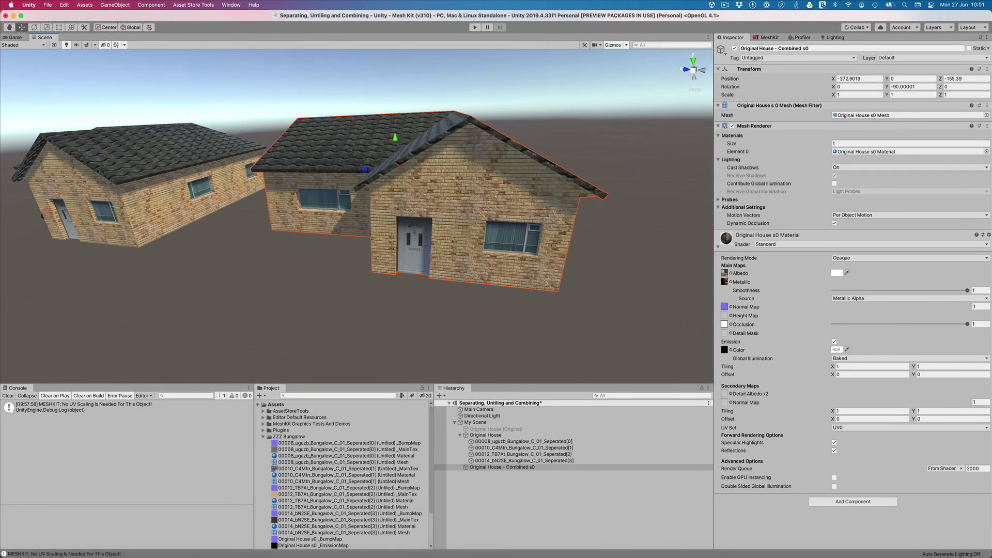
# Locate the combined material's albedo texture, Original House s0 _MainTex, and examine the atlas alongside both houses.
pyautogui.click(724, 274)
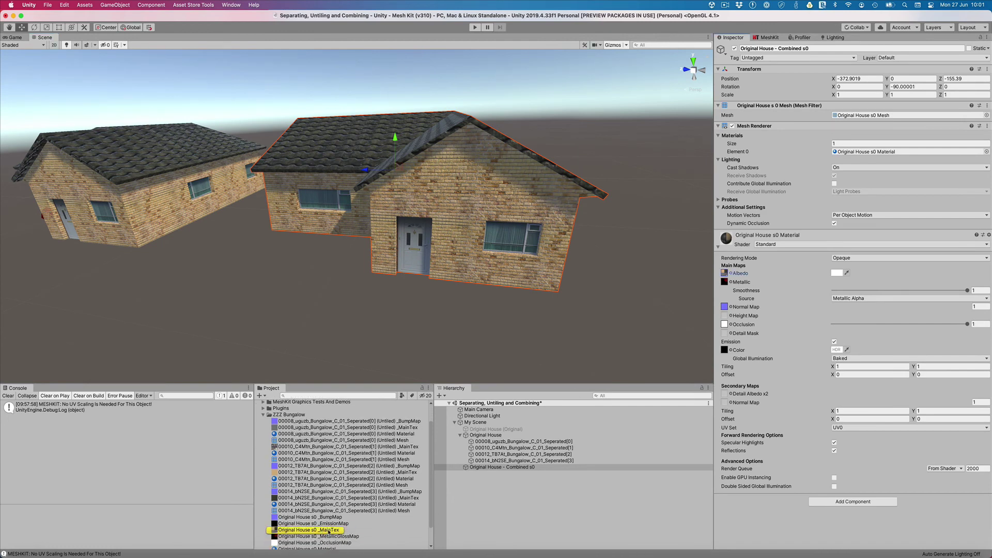
pyautogui.click(329, 530)
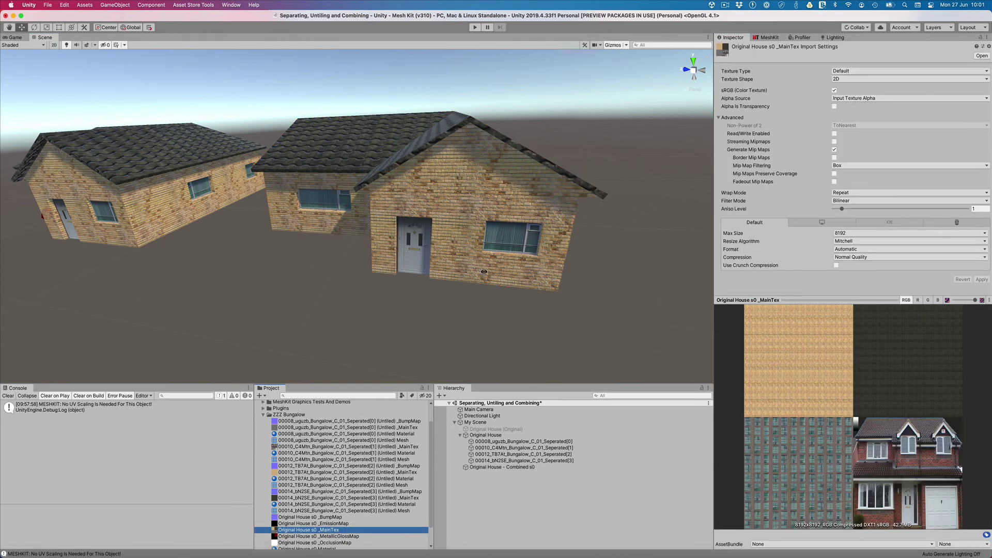
pyautogui.keyDown('alt'); pyautogui.moveTo(484, 272); pyautogui.dragTo(451, 292); pyautogui.keyUp('alt')
pyautogui.keyDown('alt'); pyautogui.scroll(-10, 497, 260); pyautogui.keyUp('alt')
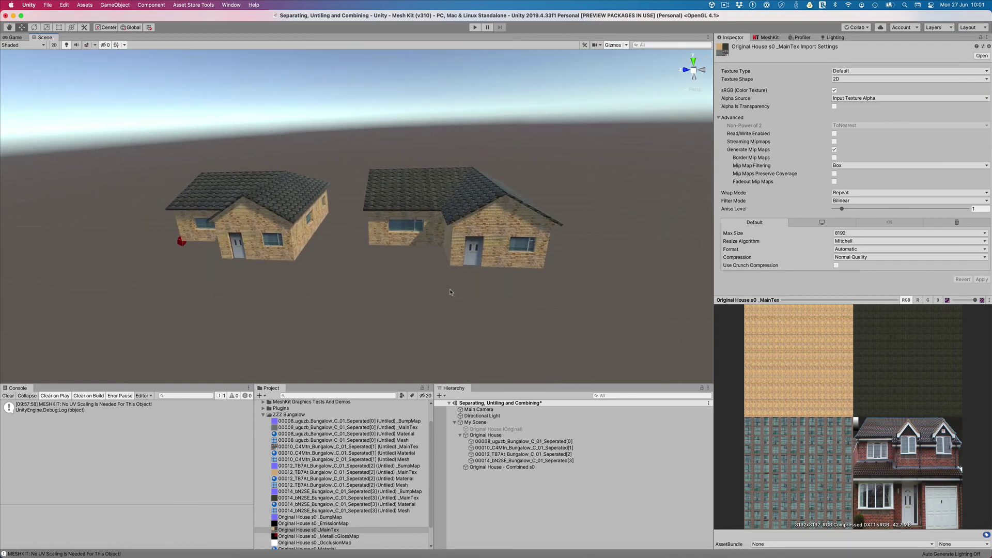